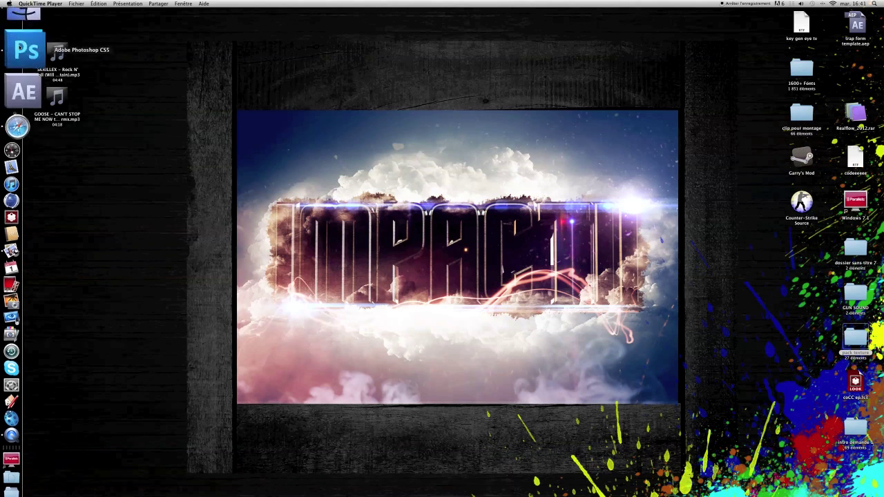
- Switch to Photoshop, restore the minimized impct .psd document and examine its textured DESIGN lettering
click(26, 50)
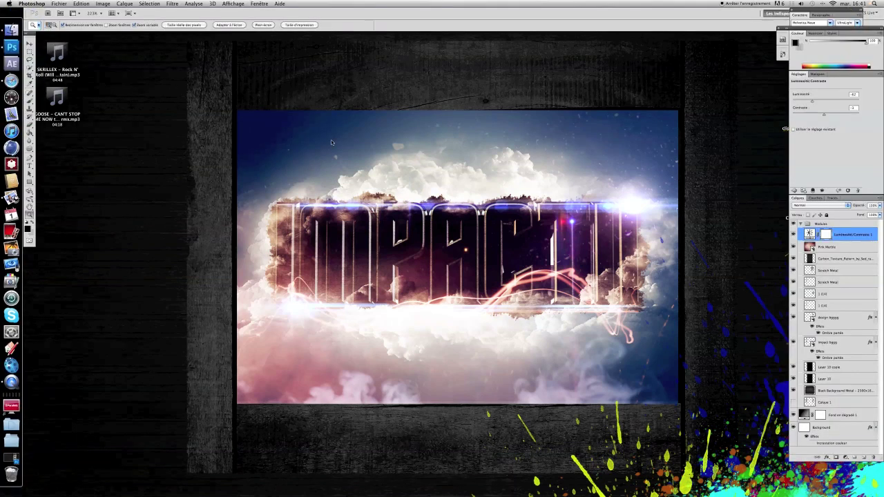
click(24, 467)
scroll(318, 247, up, 5)
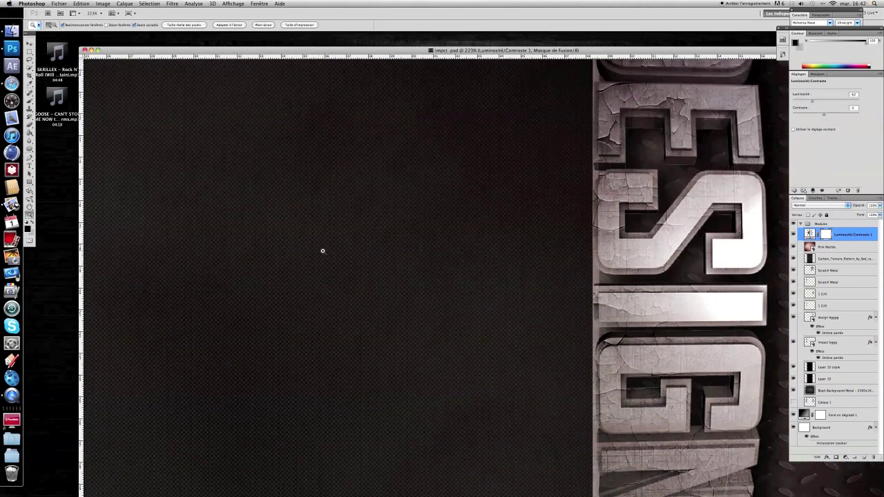
scroll(339, 259, up, 2)
scroll(602, 115, up, 2)
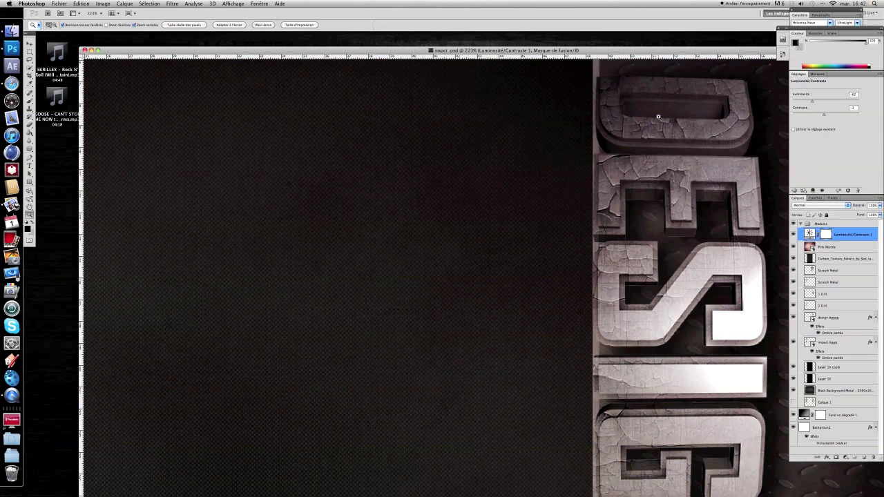
double_click(682, 50)
scroll(606, 171, up, 1)
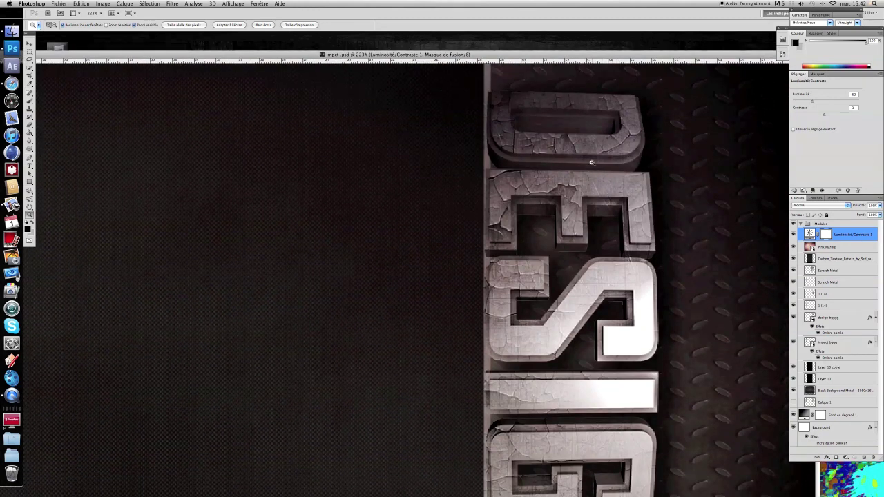
scroll(602, 174, down, 1)
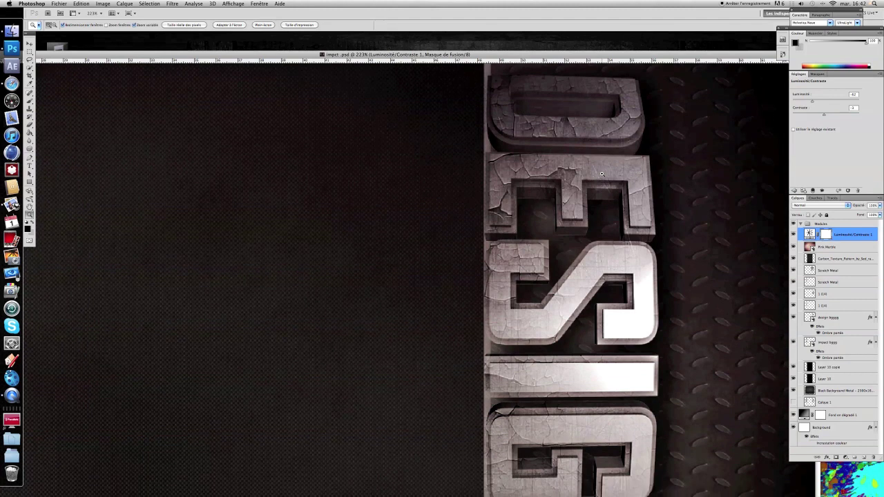
scroll(602, 173, up, 1)
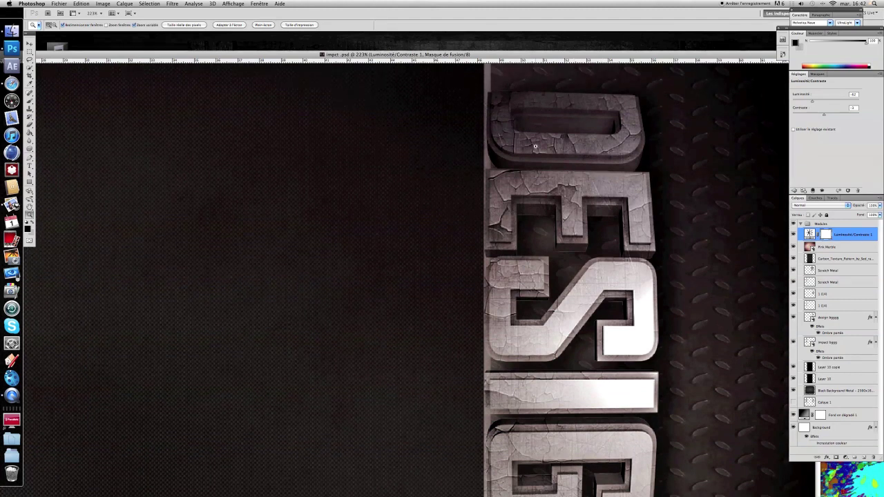
scroll(607, 126, down, 2)
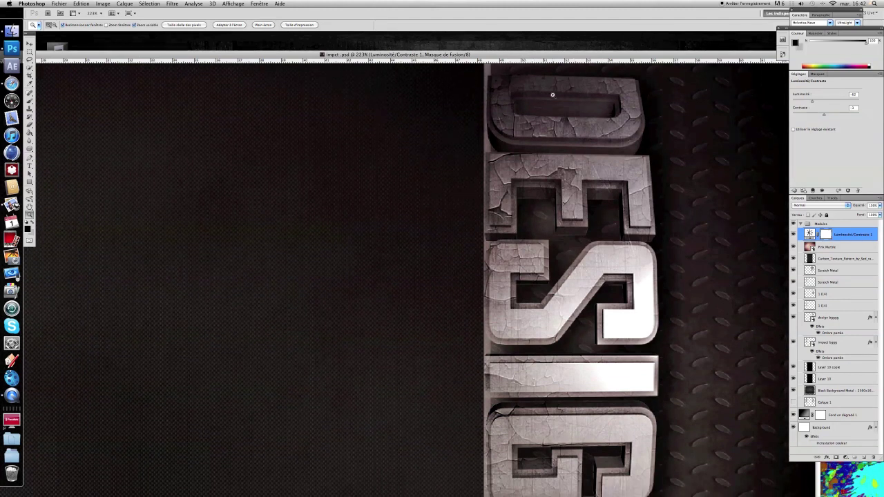
- Minimize the impct .psd document window and return to the desktop
drag(96, 58, 233, 40)
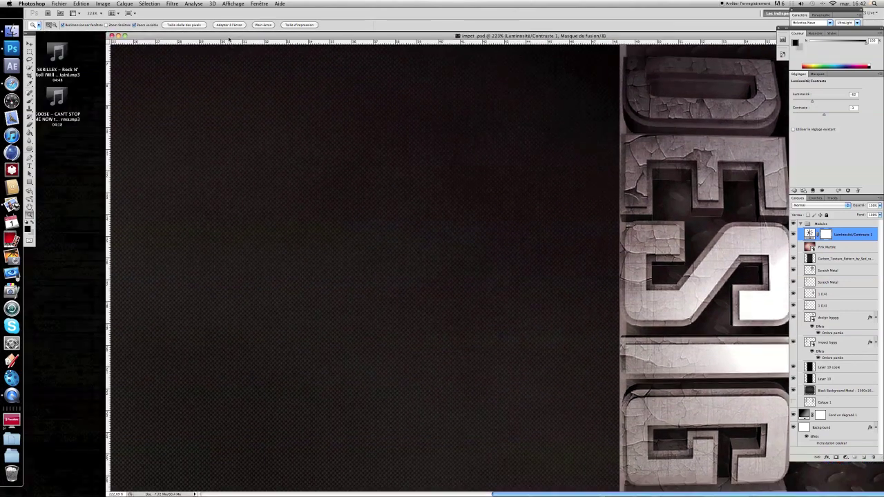
click(112, 35)
click(725, 352)
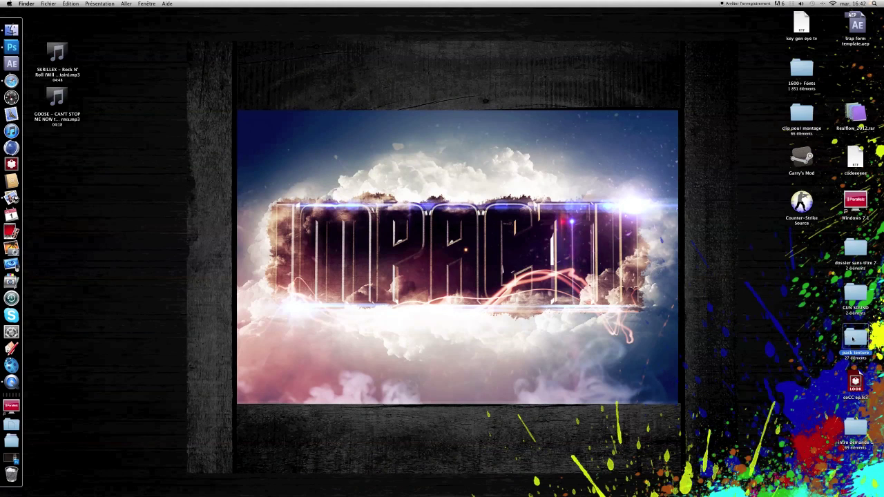
- Open the pack texture folder on the desktop, then its Textures subfolder
double_click(854, 337)
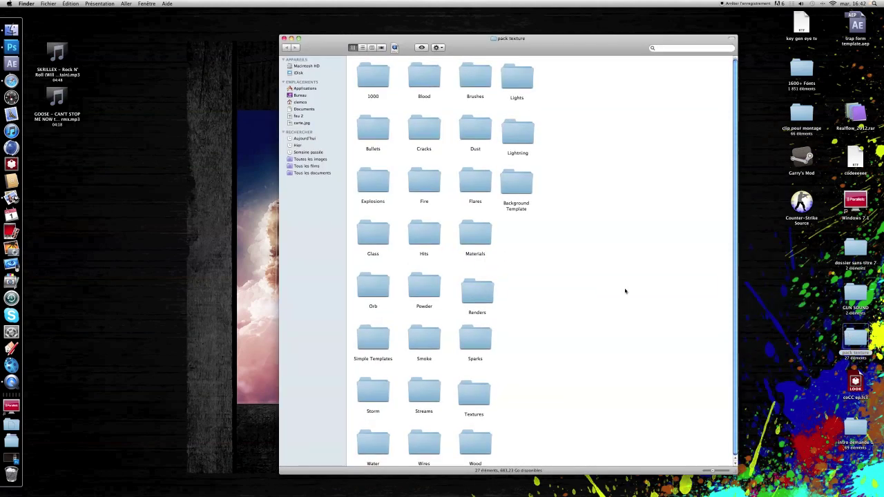
scroll(594, 277, up, 1)
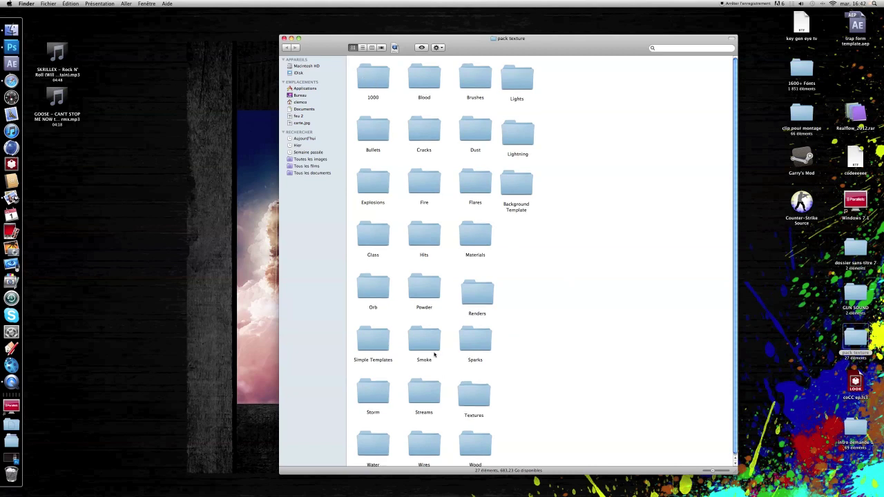
scroll(487, 407, down, 1)
double_click(474, 398)
- Browse the images in the Textures folder, preview a Black Background Metal texture and close the folder window
scroll(434, 216, up, 5)
scroll(435, 216, up, 5)
scroll(475, 276, down, 10)
scroll(443, 207, down, 5)
scroll(442, 207, up, 4)
click(428, 147)
key(space)
key(space)
scroll(518, 189, down, 5)
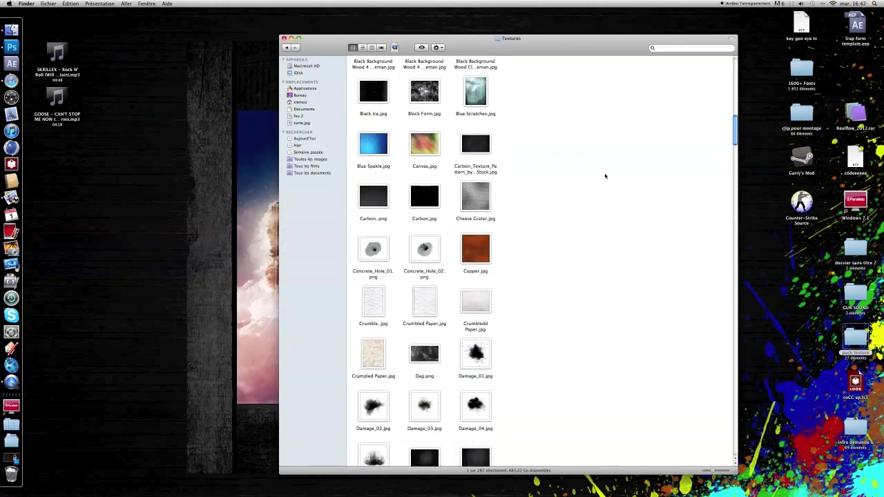
scroll(737, 130, up, 4)
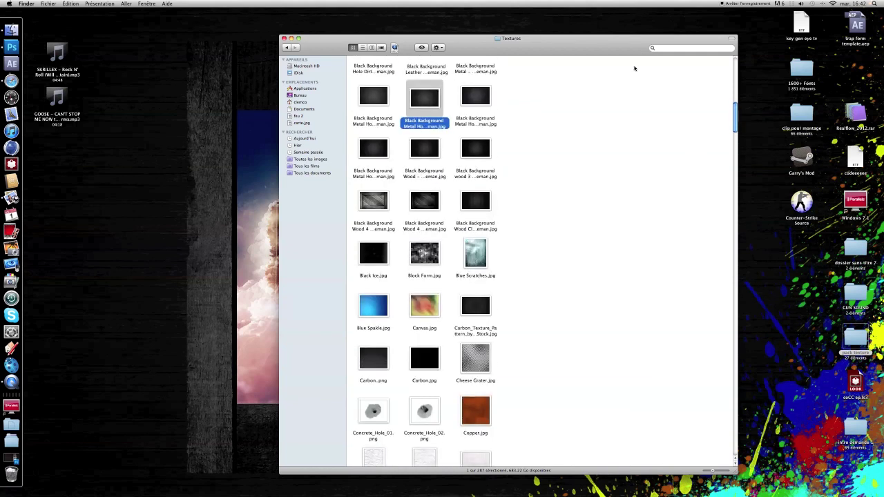
click(283, 38)
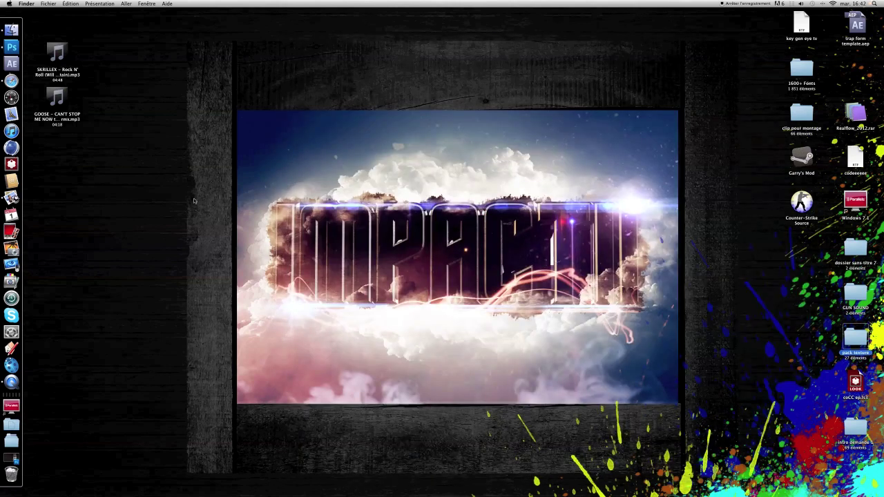
- View impact bggg.png from the Documents stack in Preview and close it
click(11, 430)
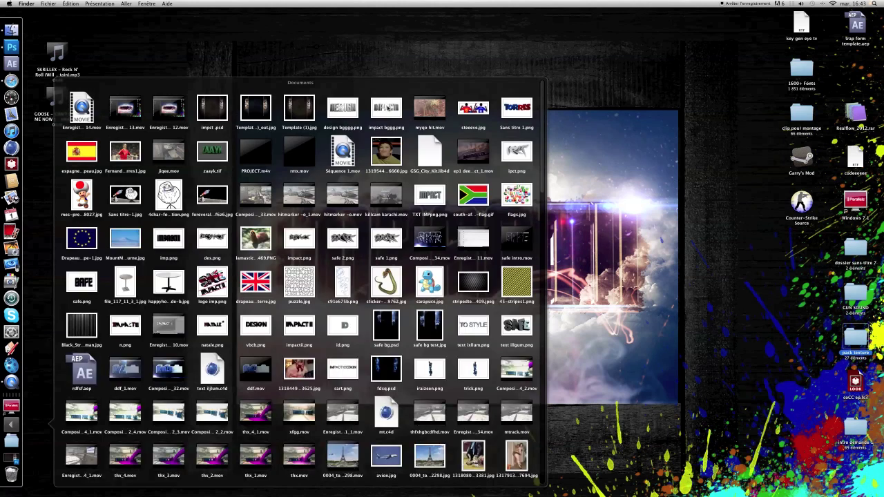
click(388, 109)
drag(387, 15, 459, 35)
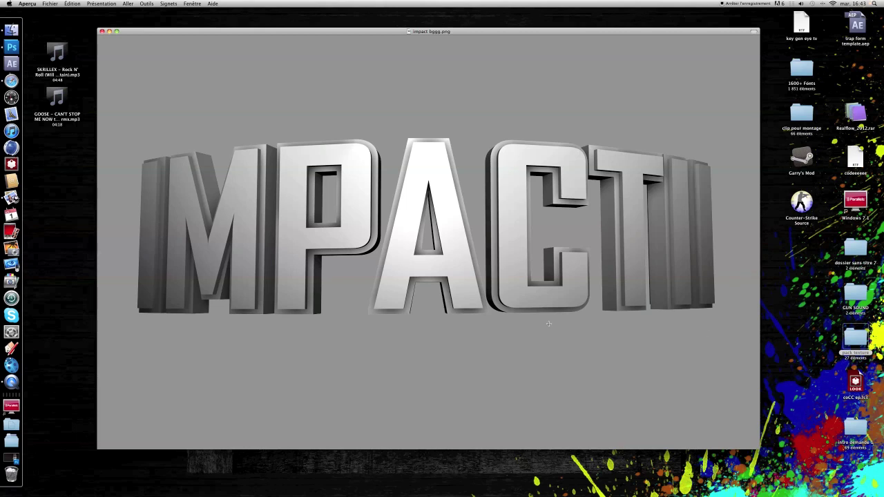
click(102, 32)
- Switch to Photoshop and create a new document from the clipboard preset, 1358 × 1500 pixels with a white background
click(11, 46)
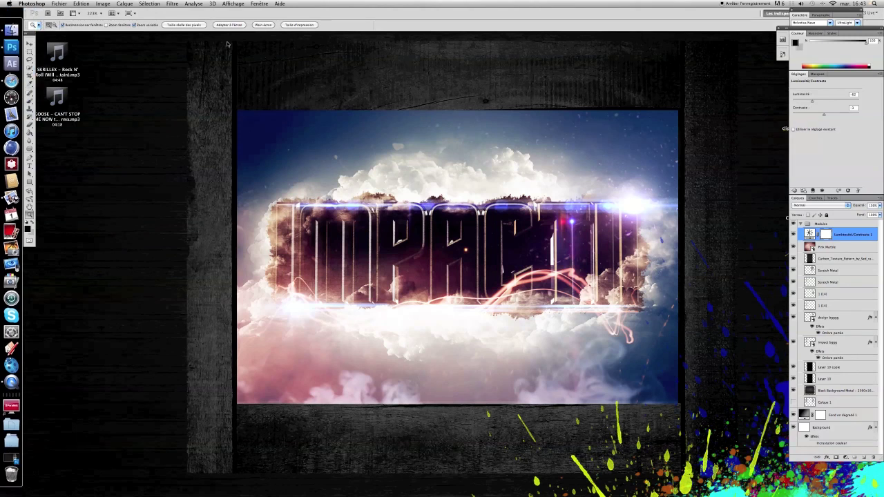
click(59, 4)
click(67, 12)
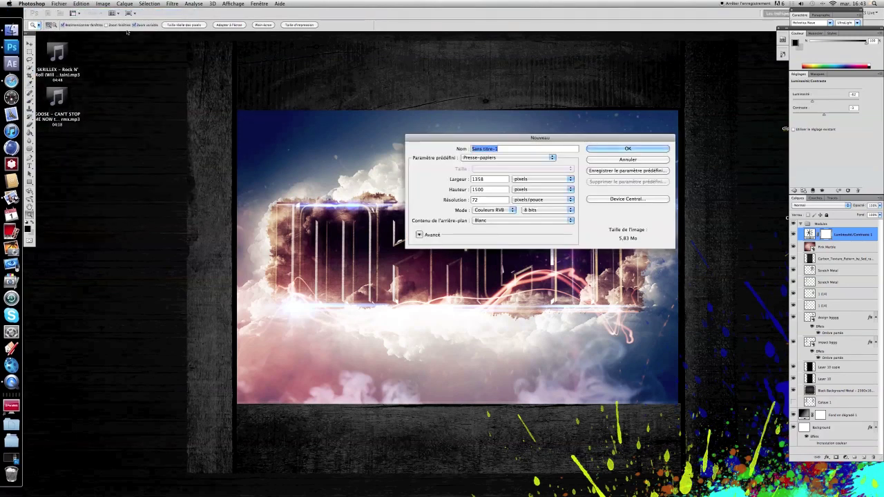
click(483, 179)
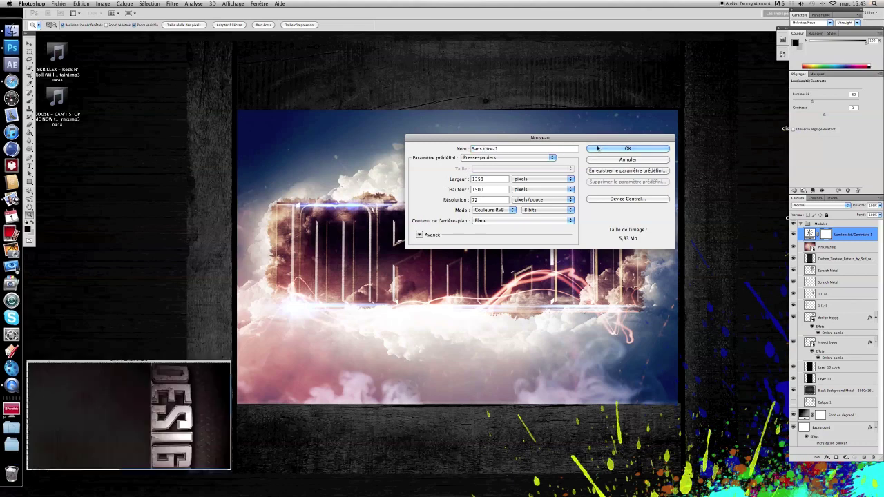
click(620, 150)
- Create another new document 1900 pixels wide and 1200 pixels high with a white background
click(81, 3)
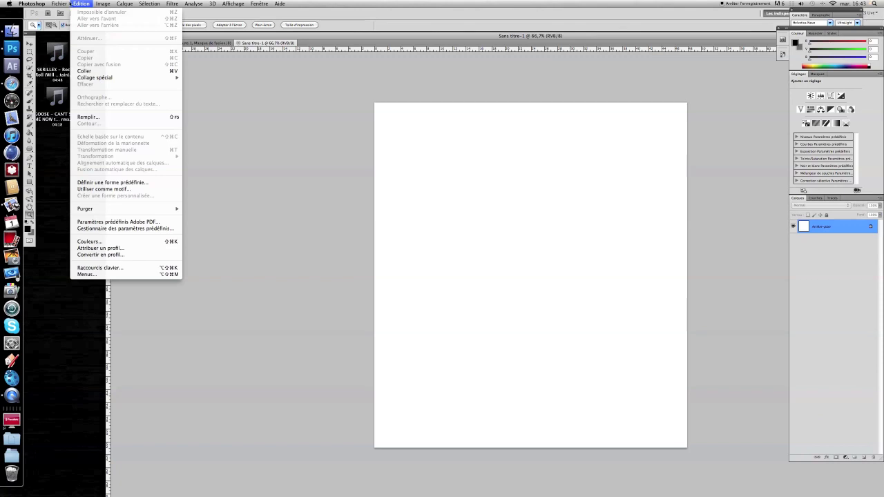
click(67, 11)
key(Tab)
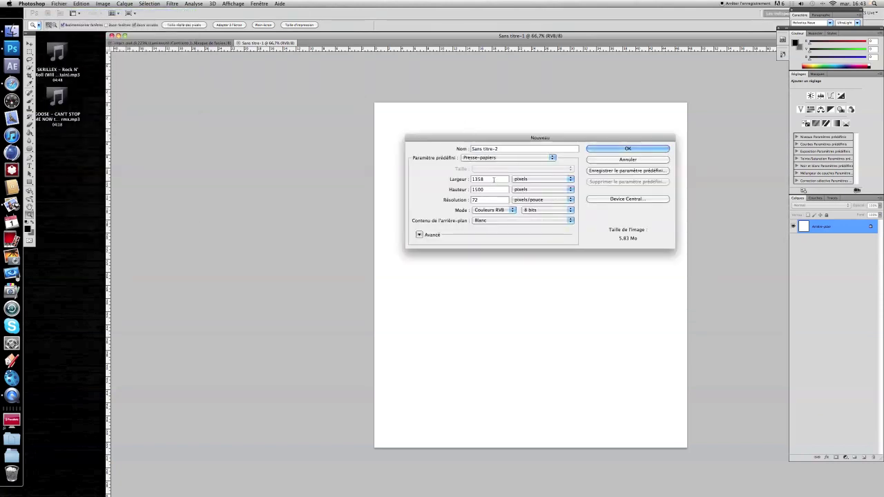
text(1900)
key(Tab)
text(1200)
click(624, 149)
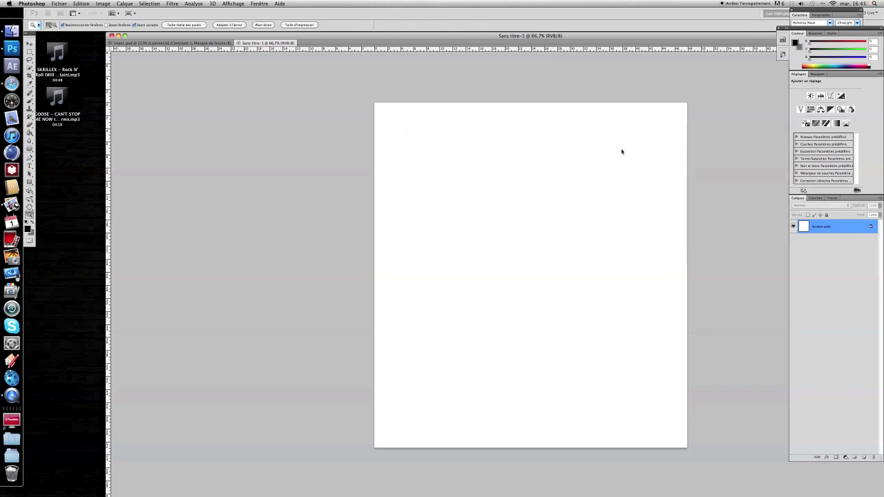
- Place impact bggg.png from the Documents stack on the blank canvas and confirm the placement
drag(416, 260, 622, 290)
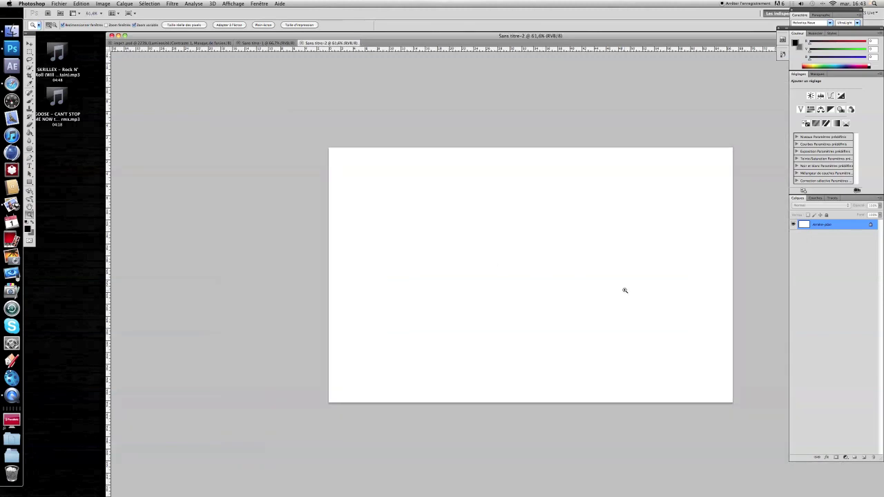
click(624, 290)
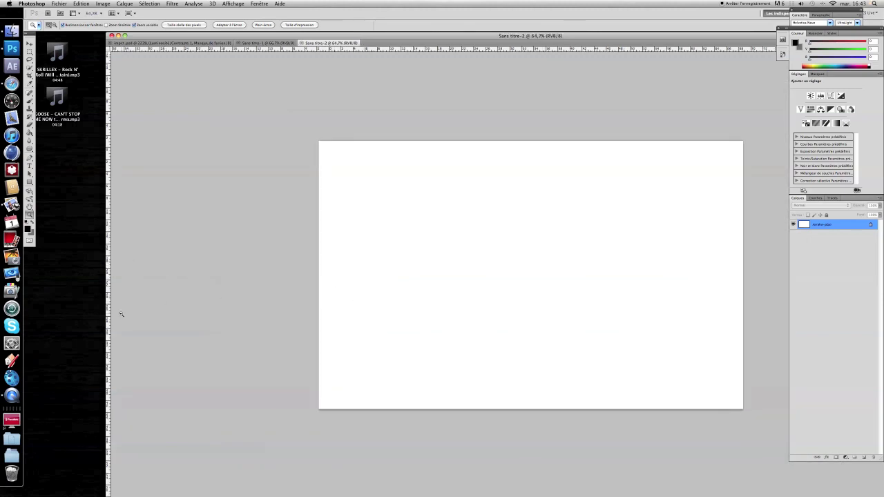
click(12, 442)
drag(386, 108, 537, 286)
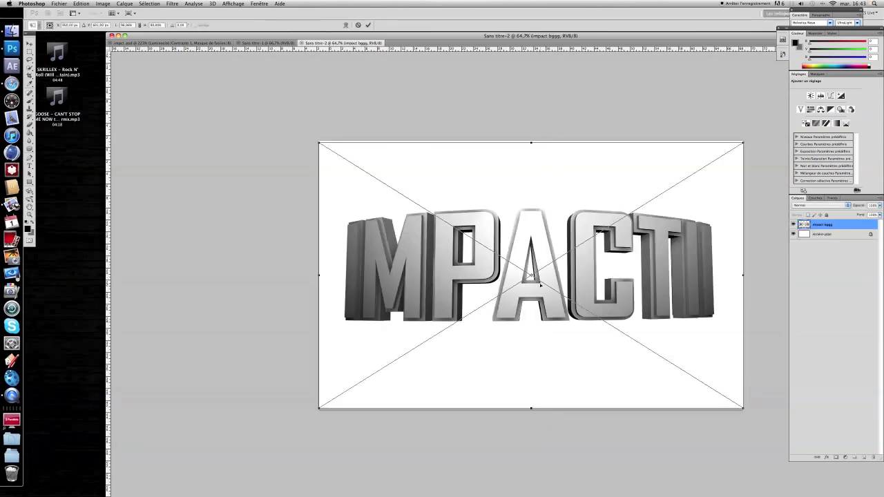
key(Return)
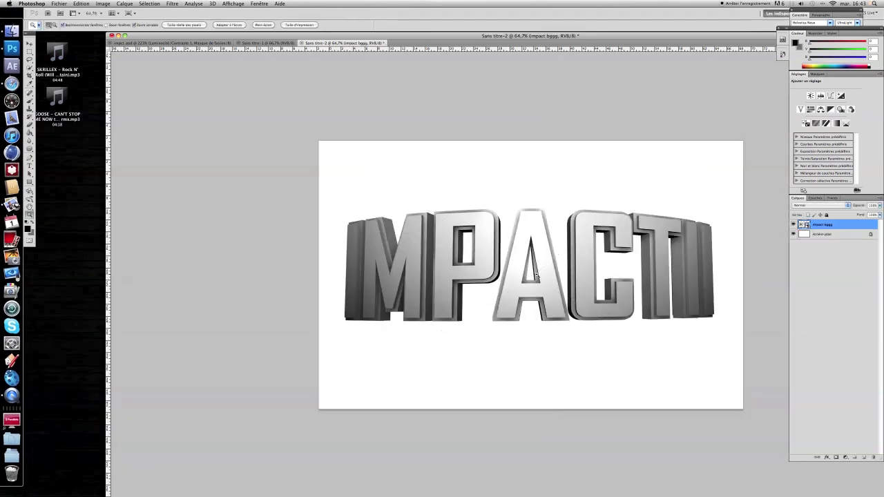
- Move the document window aside to uncover the desktop folders and switch to the Finder
drag(288, 35, 157, 130)
click(574, 109)
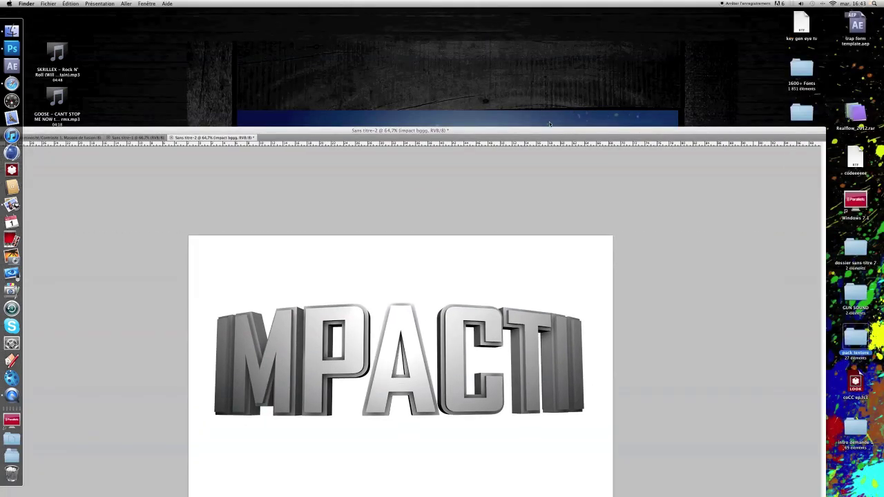
click(550, 129)
click(32, 3)
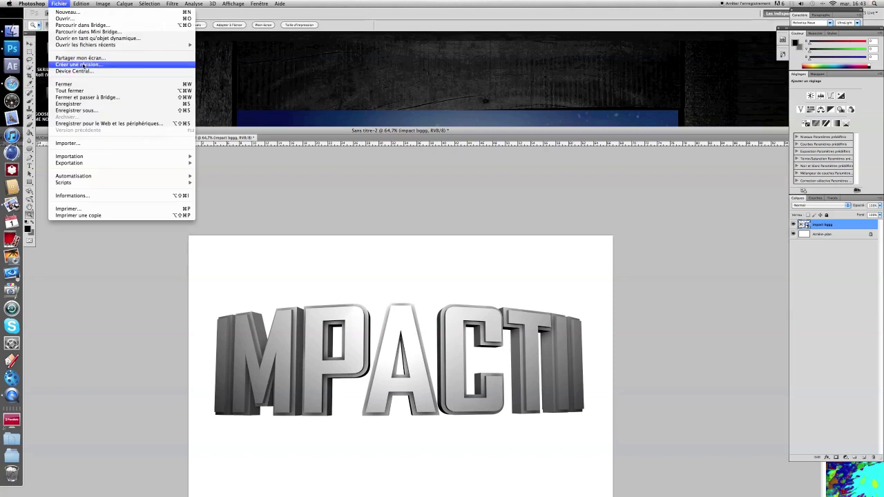
click(361, 136)
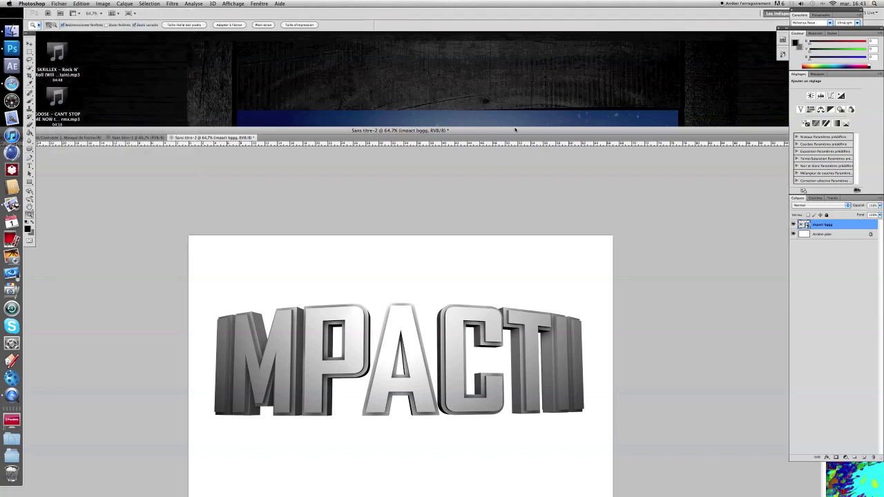
click(494, 127)
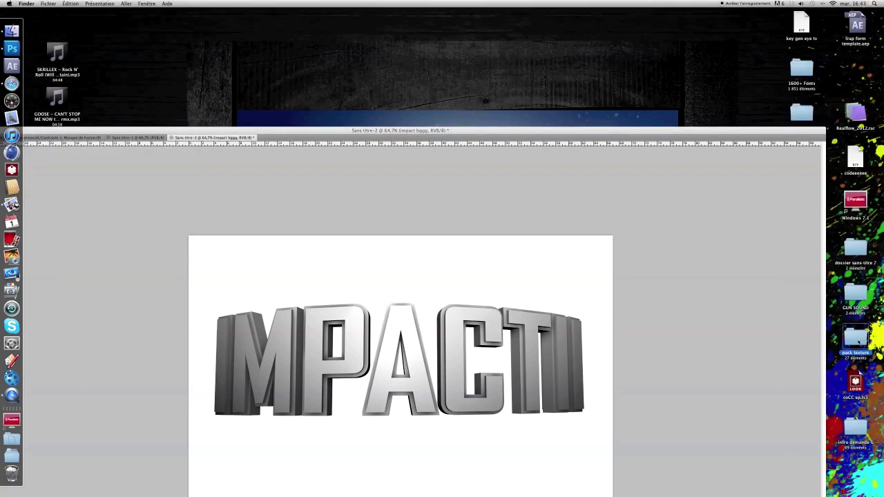
- Open the Textures subfolder of pack texture and move its window aside so the lettering stays partly visible
double_click(857, 338)
double_click(475, 395)
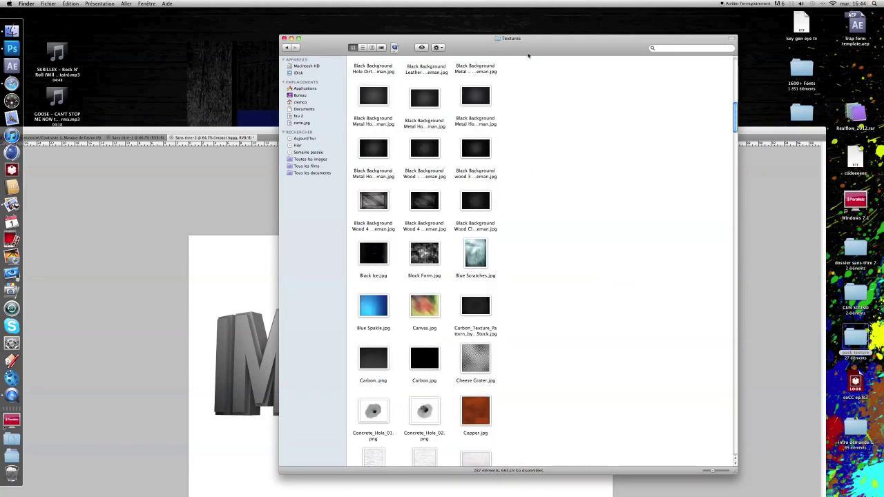
drag(529, 56, 660, 29)
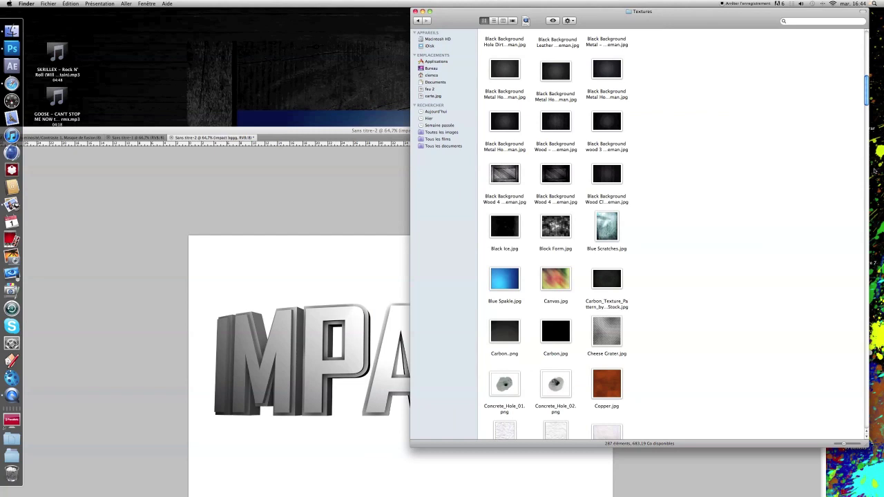
- Find Scratch Metal.jpg in the Textures folder and preview it
drag(867, 102, 839, 297)
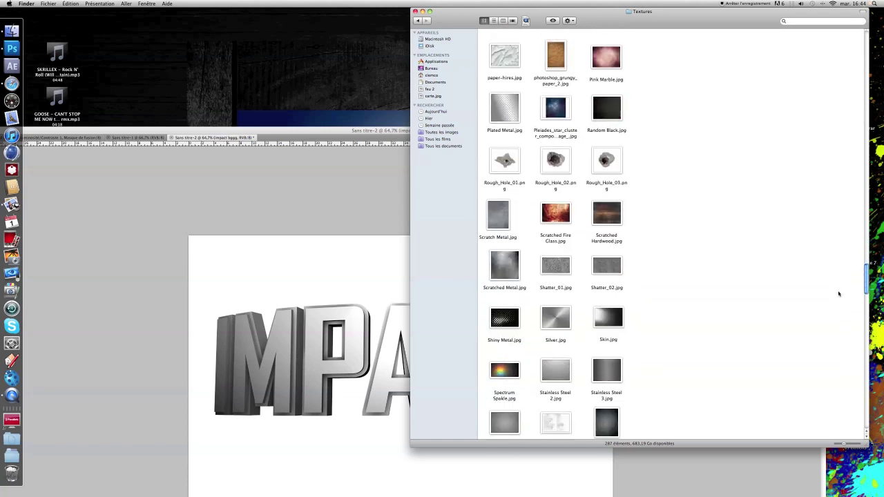
click(498, 206)
key(space)
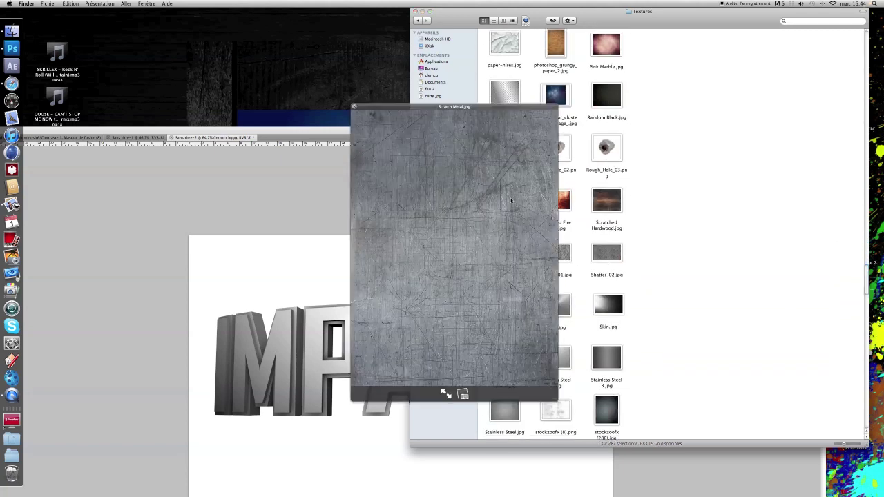
key(space)
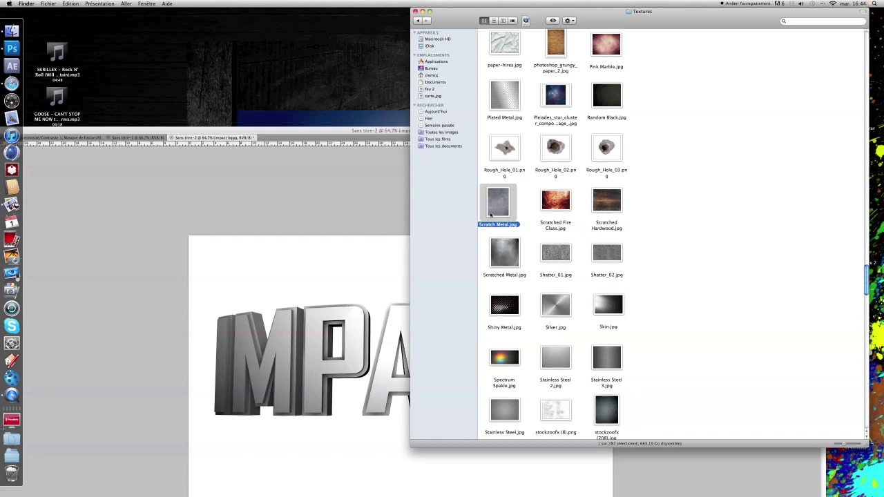
- Place Scratch Metal.jpg over the lettering, rotate it 90°, stretch it to cover all the letters, and confirm the placement
drag(496, 205, 310, 395)
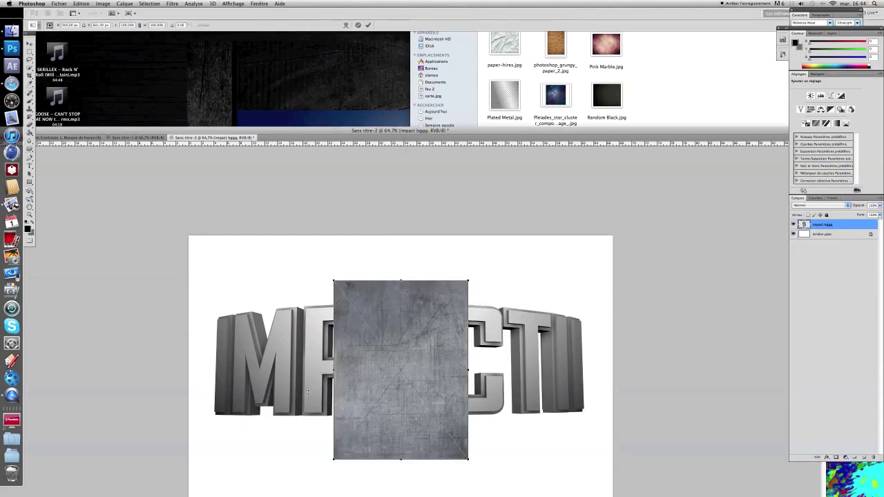
right_click(412, 346)
click(472, 416)
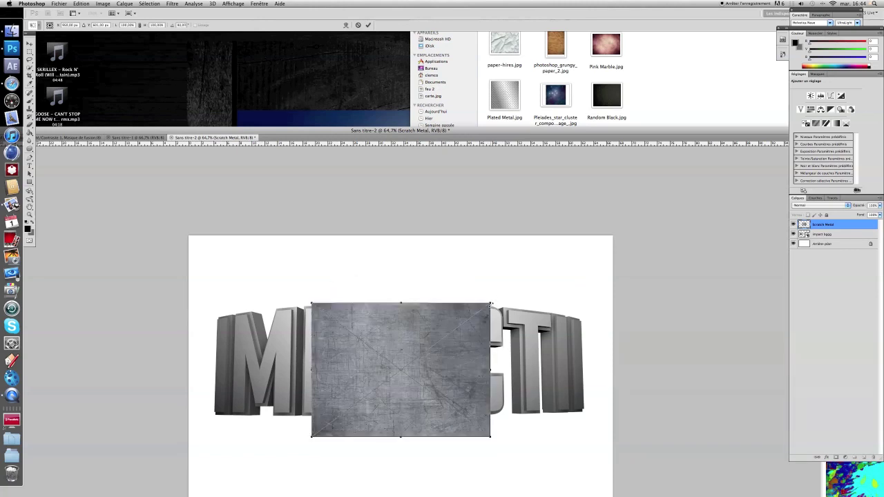
drag(491, 303, 591, 286)
drag(311, 438, 198, 455)
key(Return)
key(z)
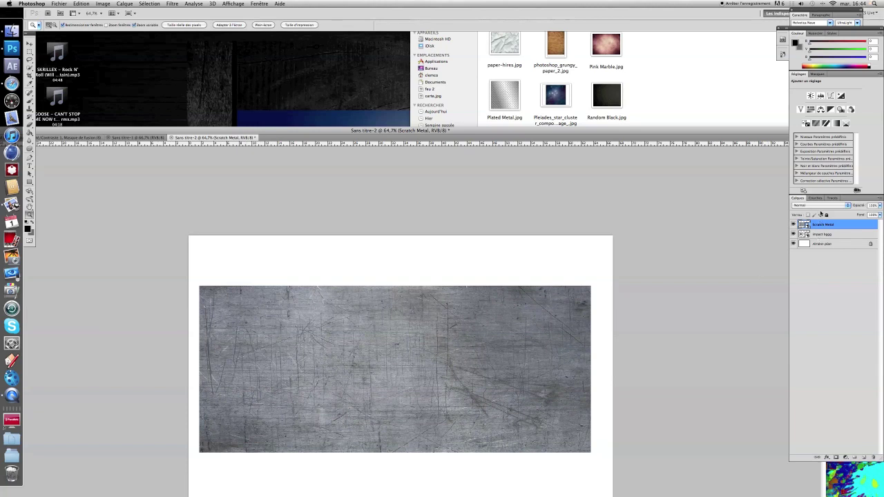
- Try the Superposition blend mode on the Scratch Metal layer, then set it to Incrustation and inspect the textured lettering
click(802, 206)
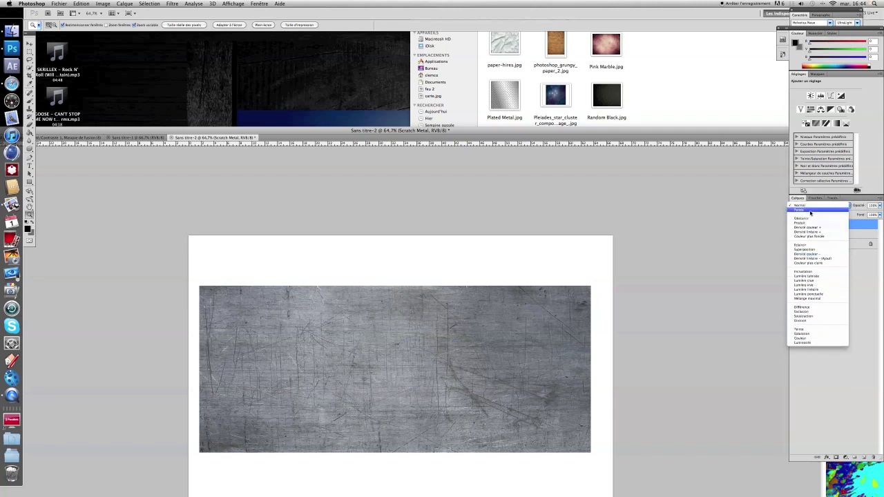
click(815, 250)
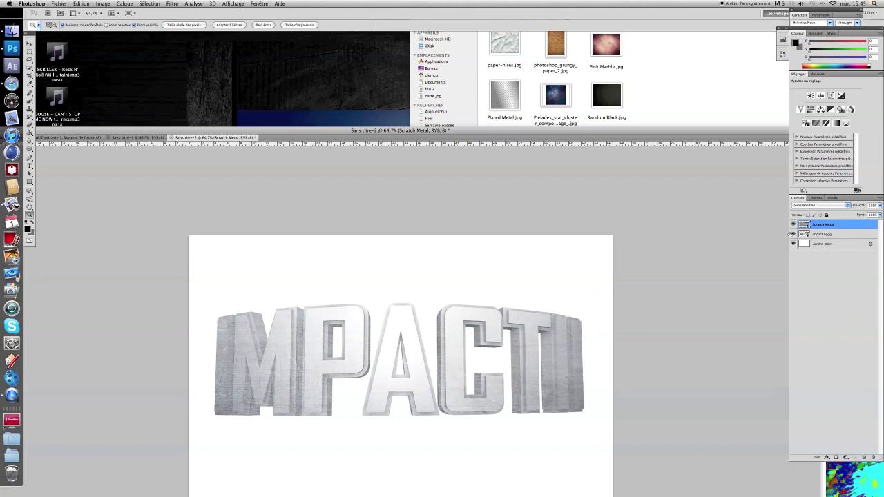
click(815, 205)
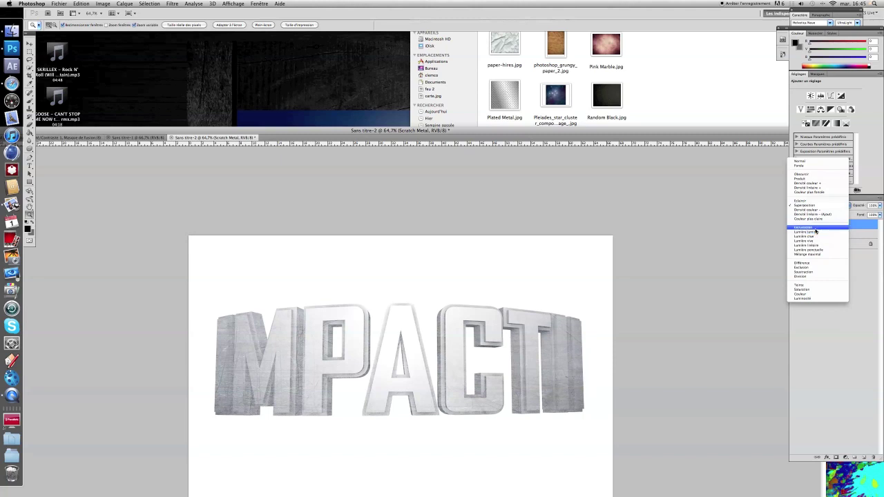
click(816, 230)
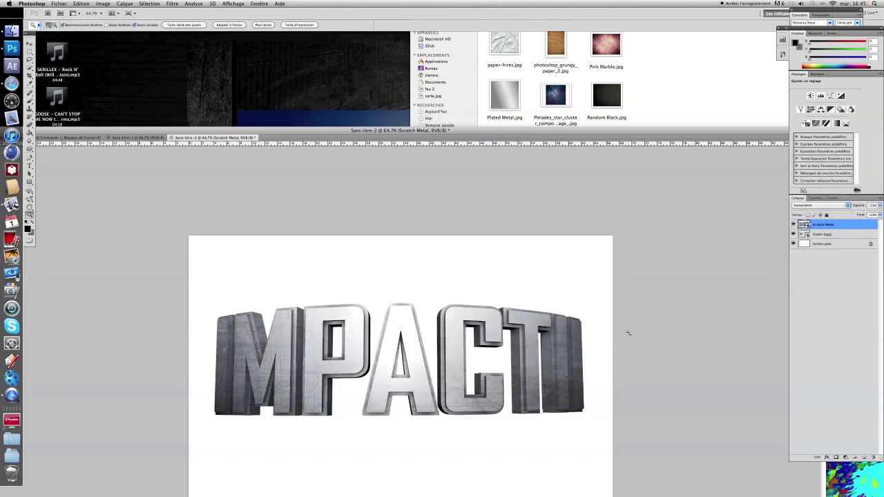
double_click(456, 131)
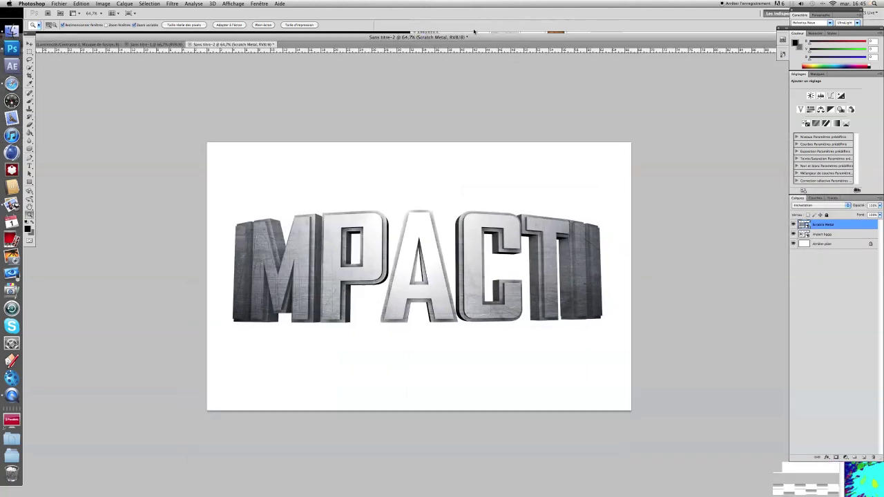
drag(248, 284, 274, 280)
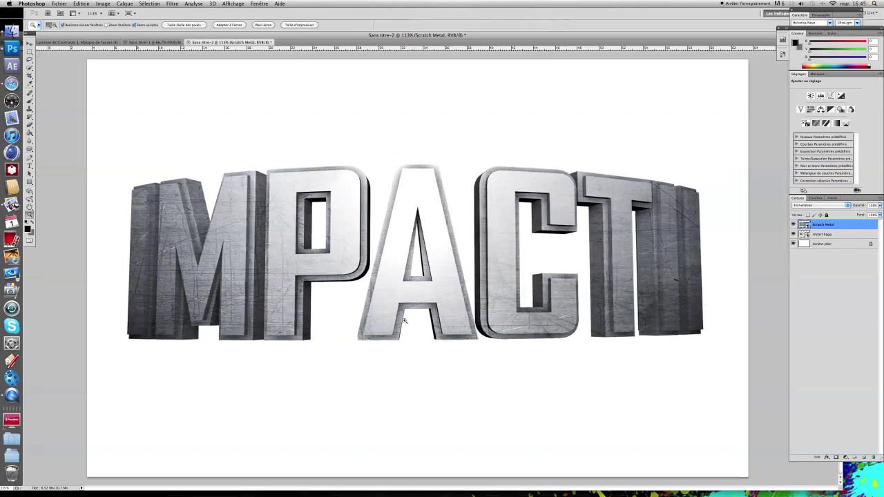
drag(404, 320, 339, 363)
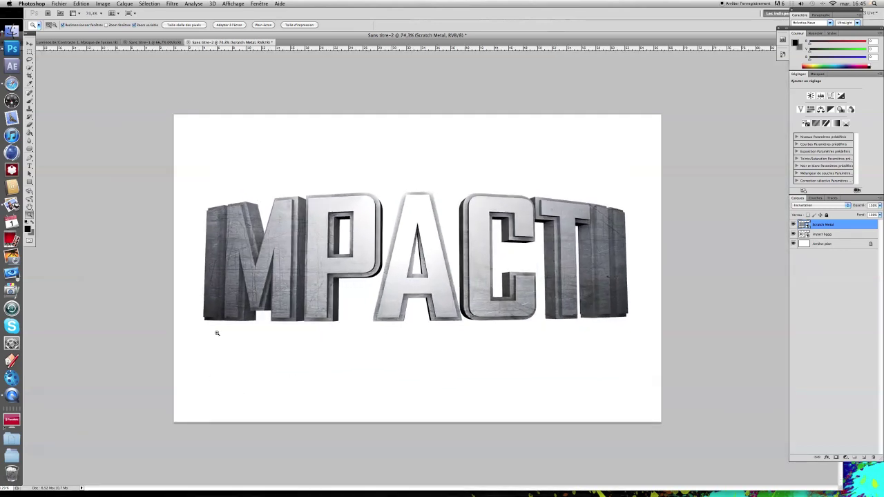
- Fill the background layer with mid grey (RGB 114, 114, 114)
click(850, 244)
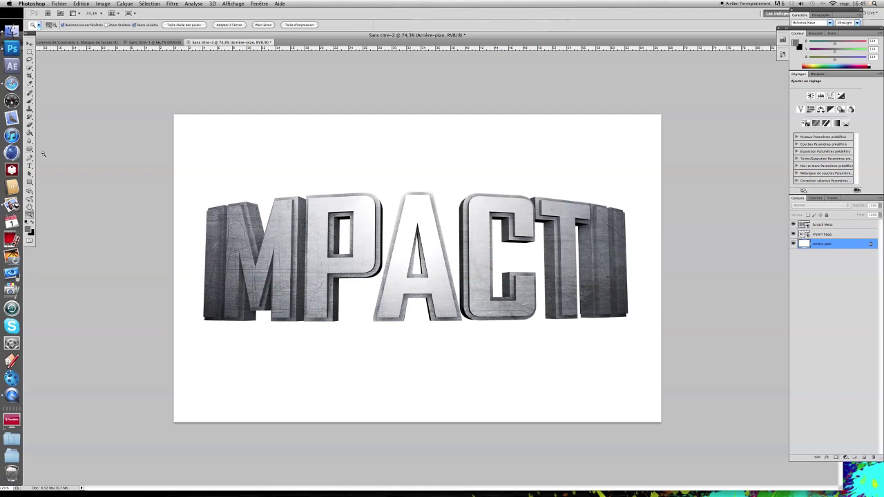
click(29, 132)
click(226, 139)
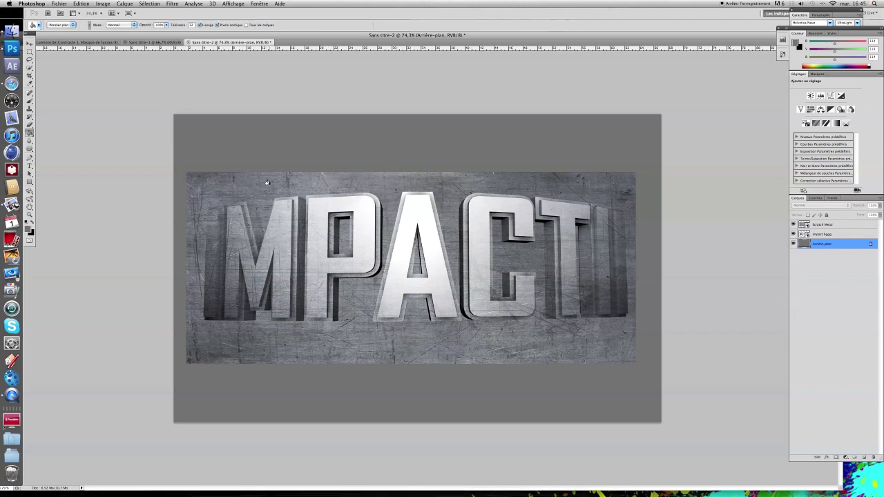
- Rasterize the Scratch Metal smart object layer
click(29, 60)
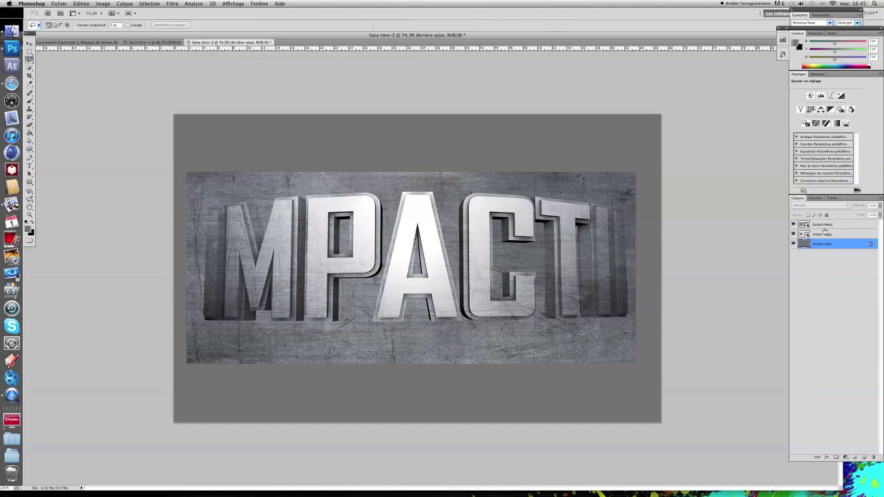
click(829, 225)
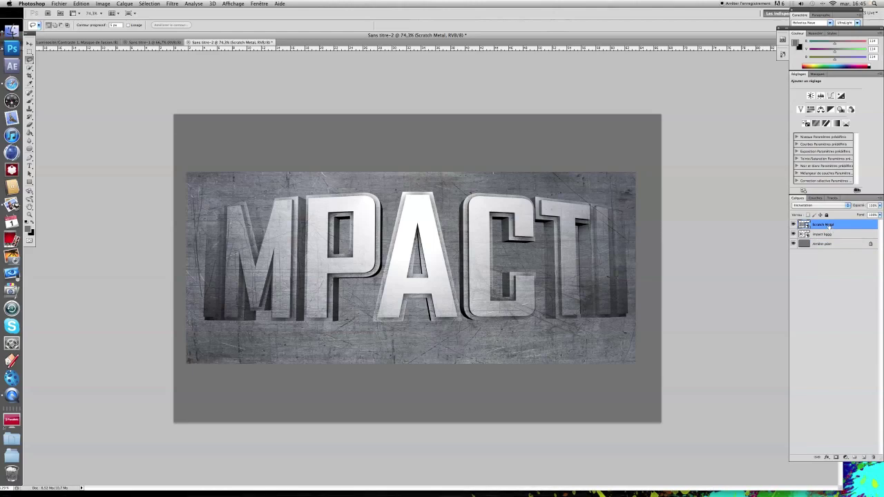
right_click(832, 226)
click(797, 298)
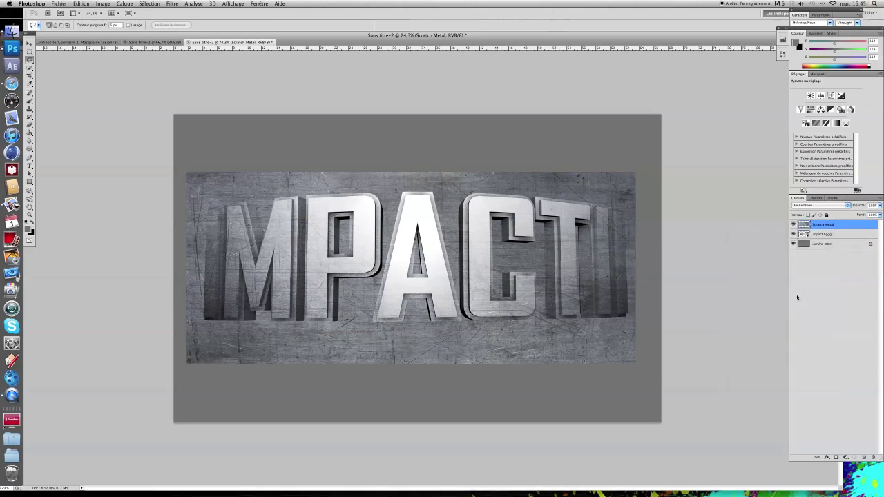
- Load the impact bggg layer's transparency as a new selection and invert it to cover everything outside the letters
click(830, 236)
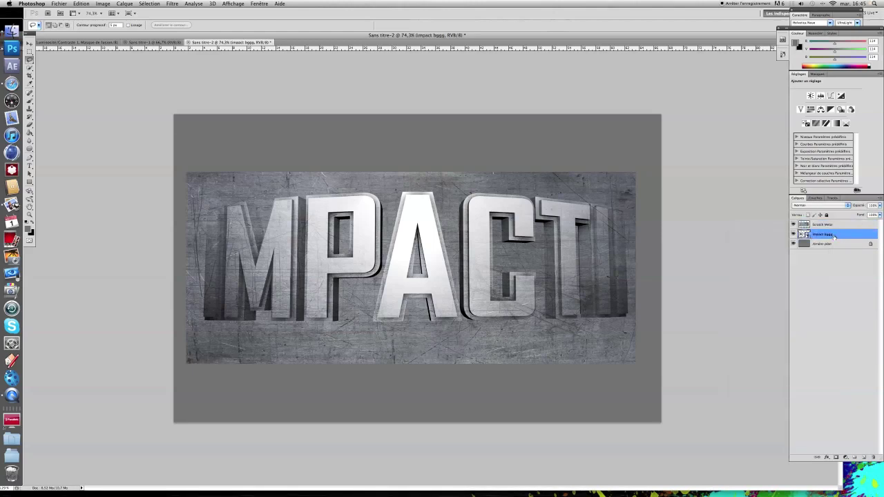
click(149, 4)
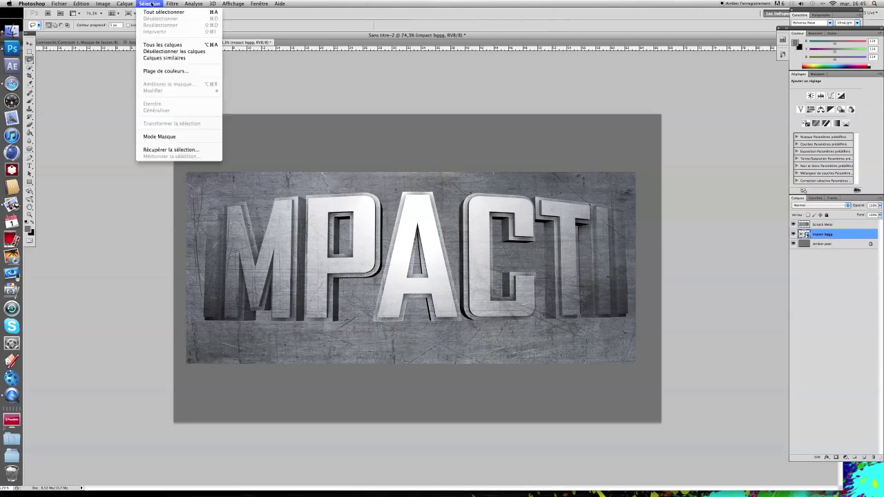
click(171, 149)
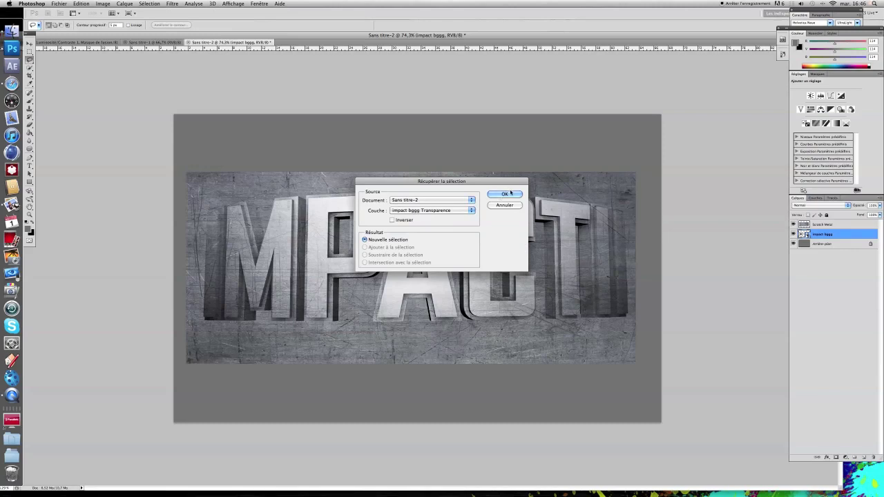
key(Return)
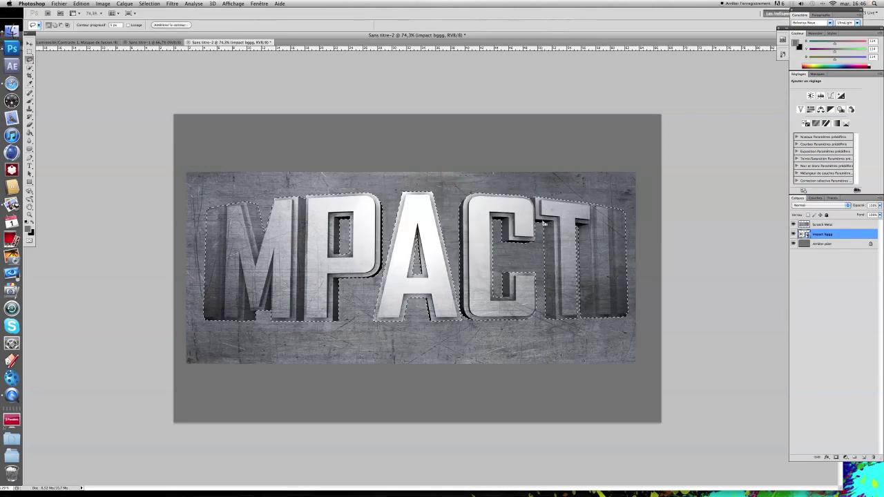
right_click(451, 196)
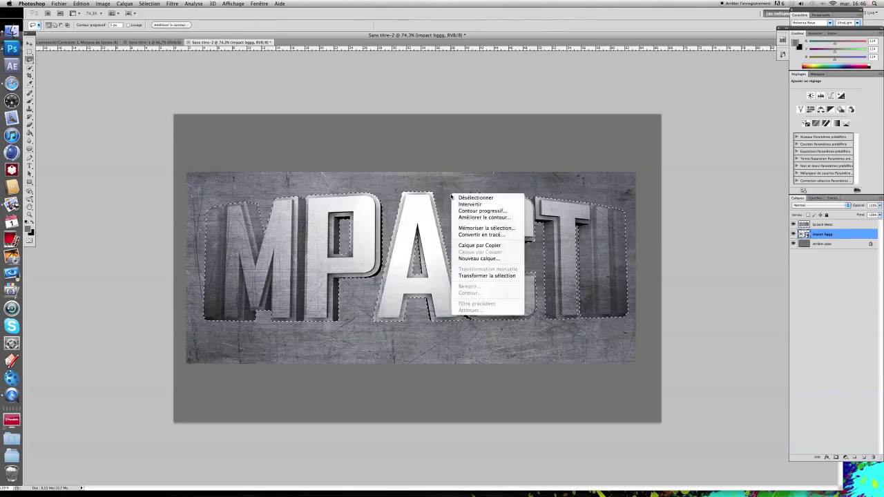
key(Escape)
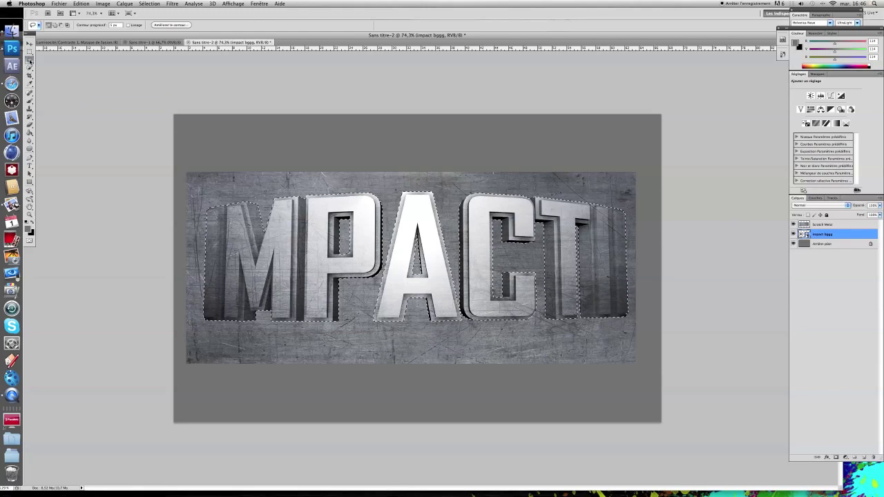
right_click(375, 166)
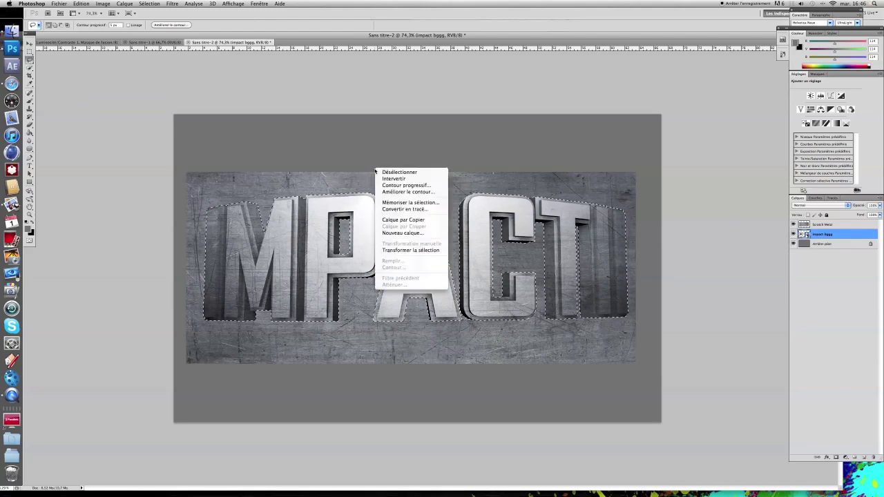
click(399, 181)
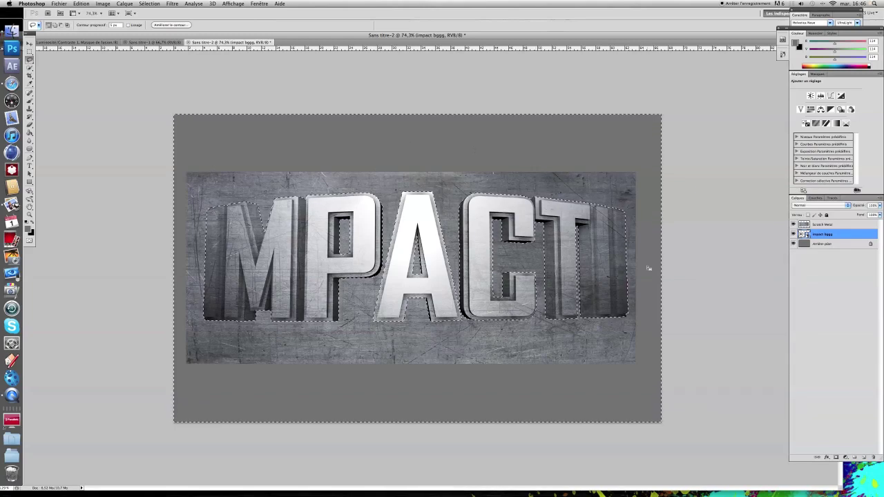
- Delete the Scratch Metal texture outside the letters and deselect
click(826, 225)
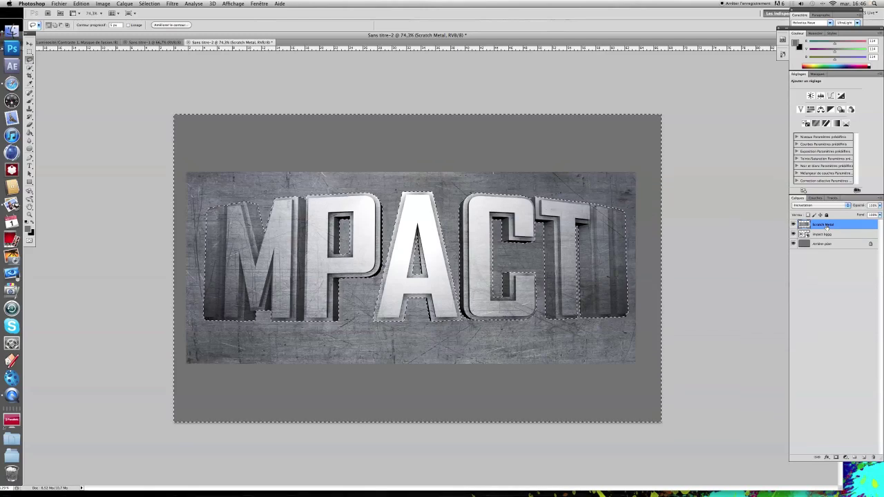
key(Delete)
click(80, 4)
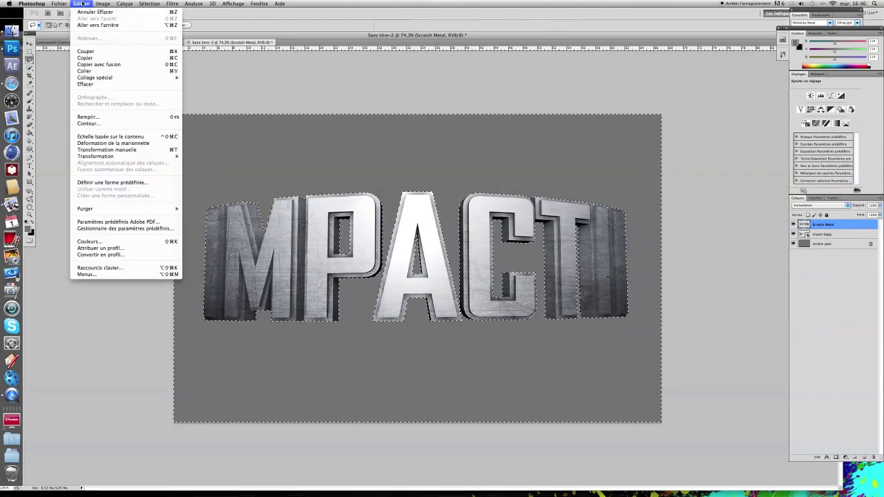
click(440, 167)
key(super+d)
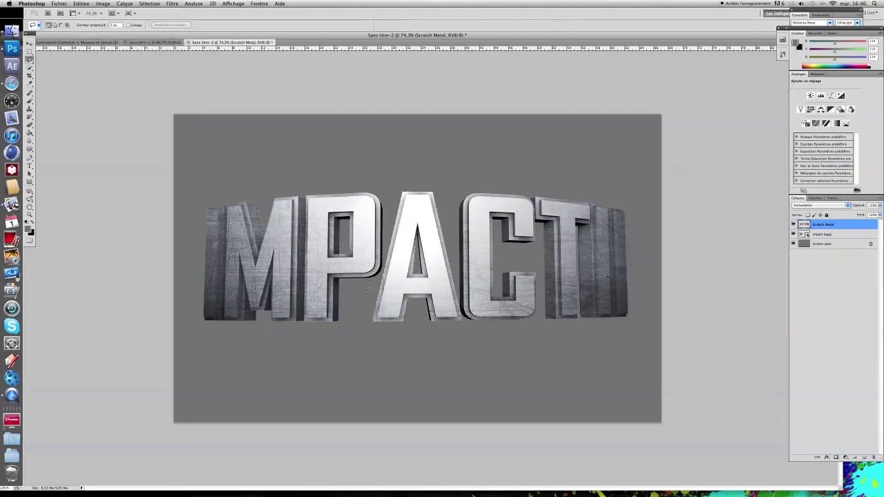
- Erase the metal texture from the upper inner side face of the M using a smaller Eraser at 31% hardness
click(29, 217)
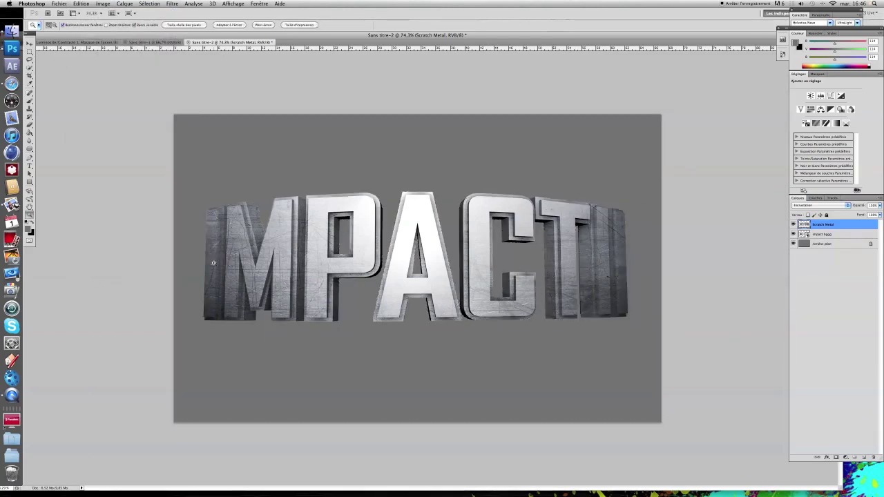
click(215, 263)
click(101, 263)
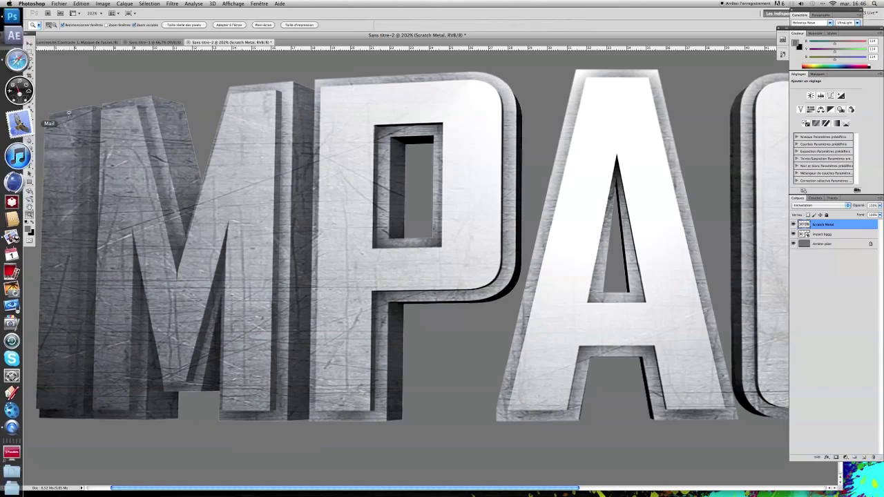
click(30, 125)
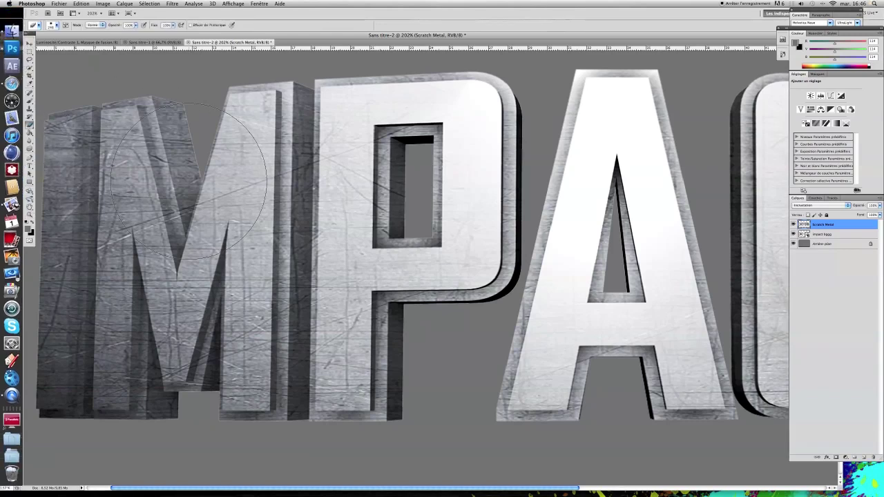
right_click(233, 195)
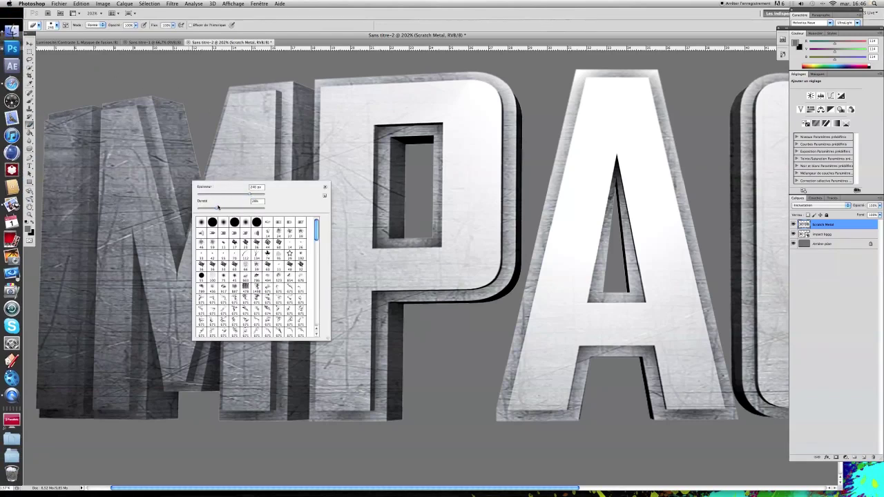
drag(218, 208, 222, 209)
drag(247, 196, 220, 196)
key(Return)
drag(170, 111, 190, 169)
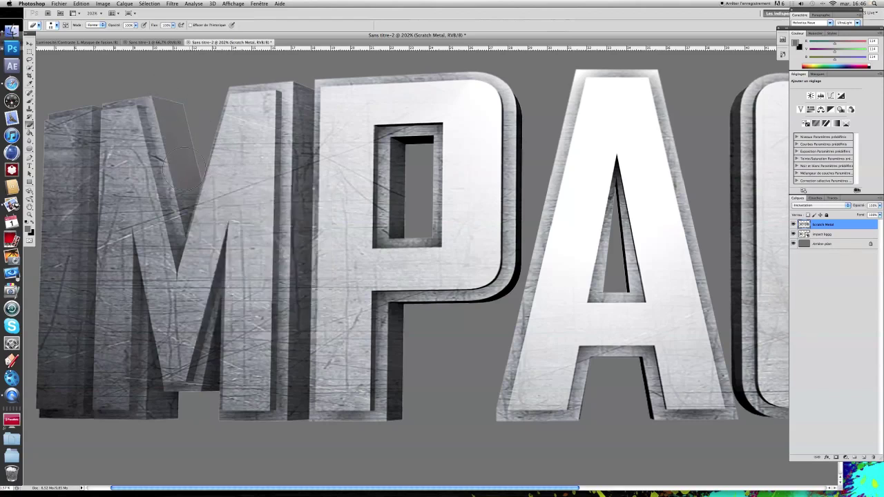
- Erase the metal texture from the side faces of the I and M using a progressively smaller Eraser at 31% hardness
right_click(177, 161)
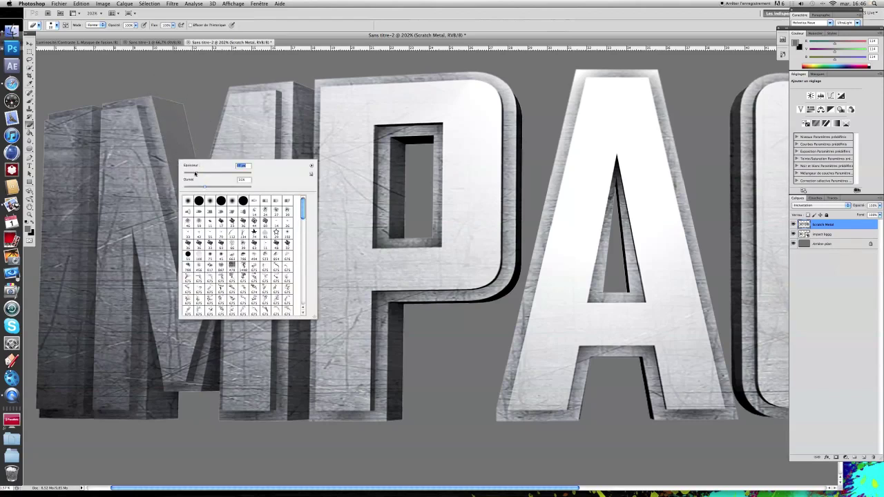
key(Return)
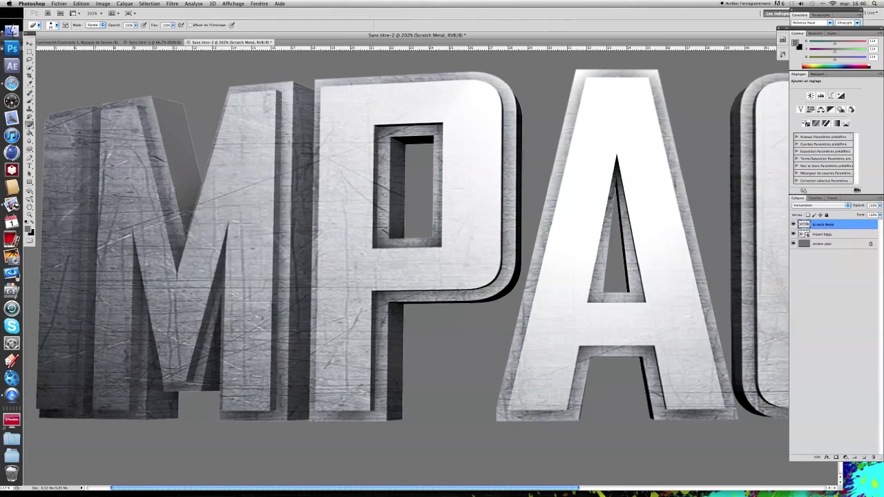
right_click(107, 90)
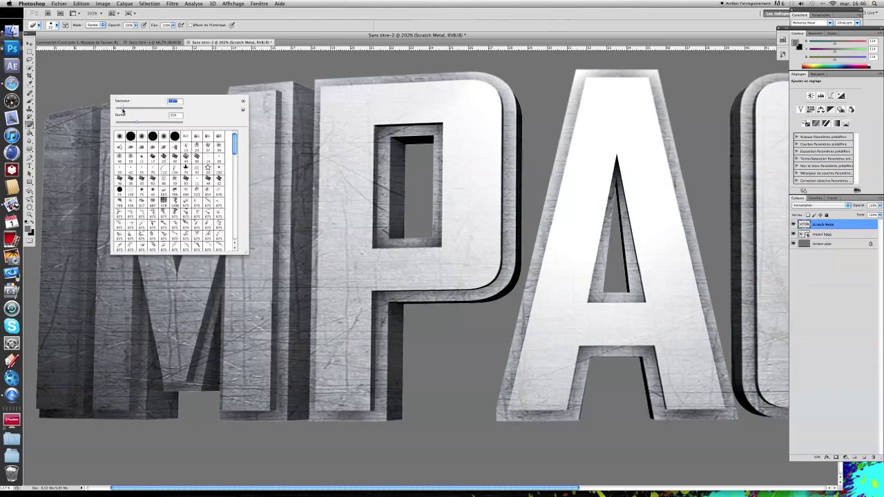
key(Return)
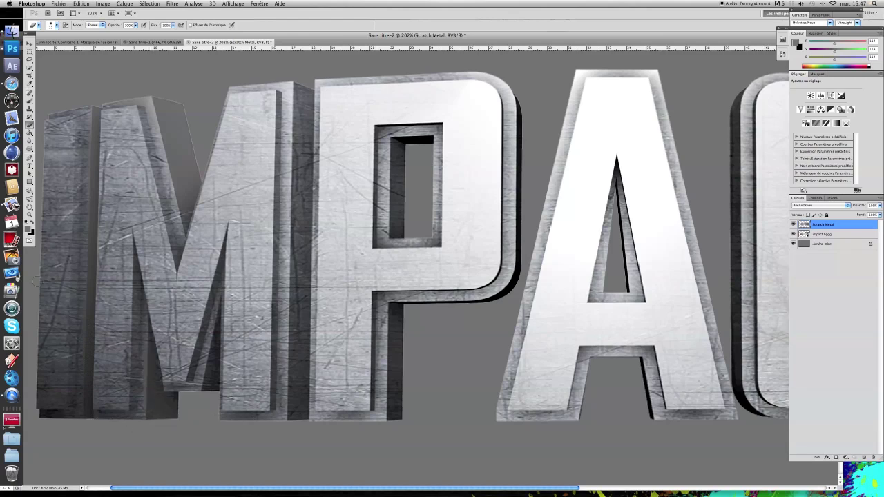
click(30, 216)
drag(387, 261, 365, 260)
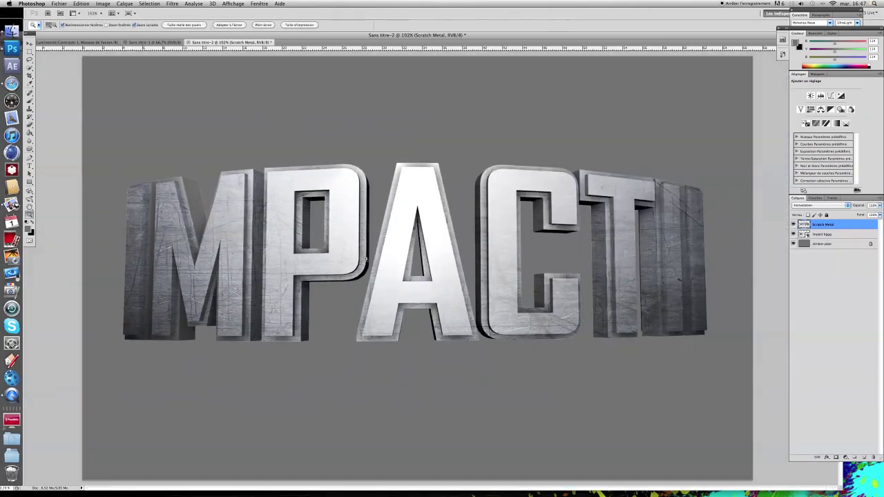
- Switch to Finder and look through the Textures folder for another texture, previewing texturepacks_texture_10.jpg and texturepacks_texture_6.jpg
drag(562, 35, 572, 160)
click(723, 108)
scroll(670, 231, down, 10)
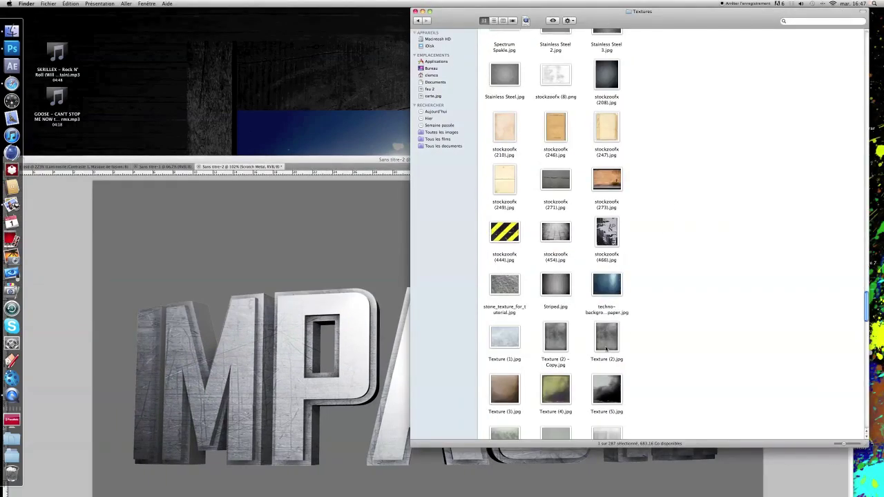
scroll(606, 349, up, 1)
drag(866, 306, 869, 334)
click(606, 378)
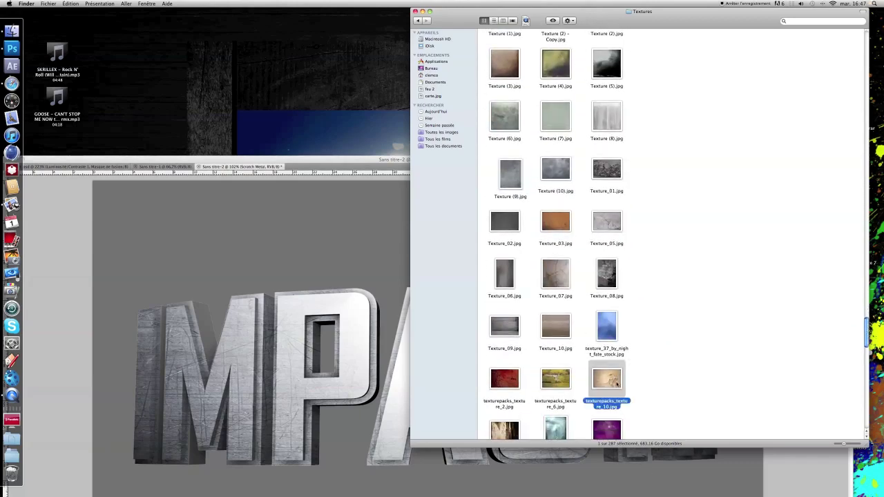
key(space)
key(space)
click(542, 382)
key(space)
key(space)
scroll(545, 380, down, 10)
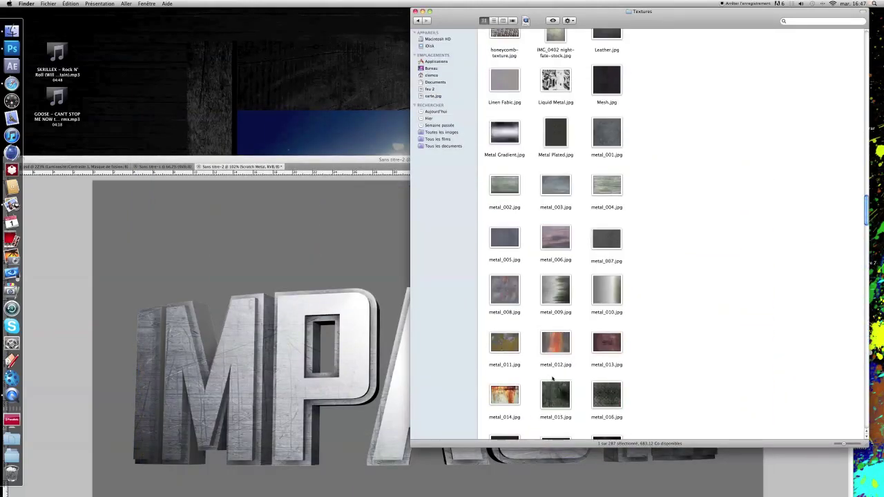
scroll(552, 378, up, 5)
scroll(561, 384, up, 1)
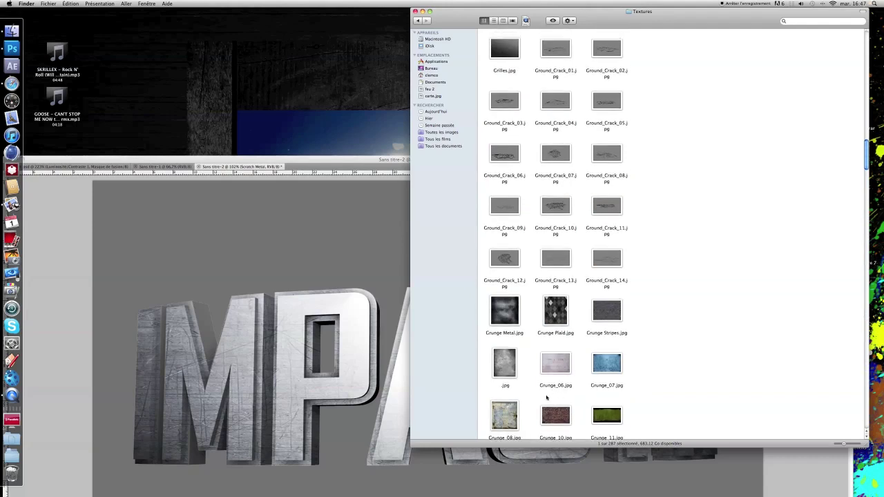
scroll(561, 371, up, 5)
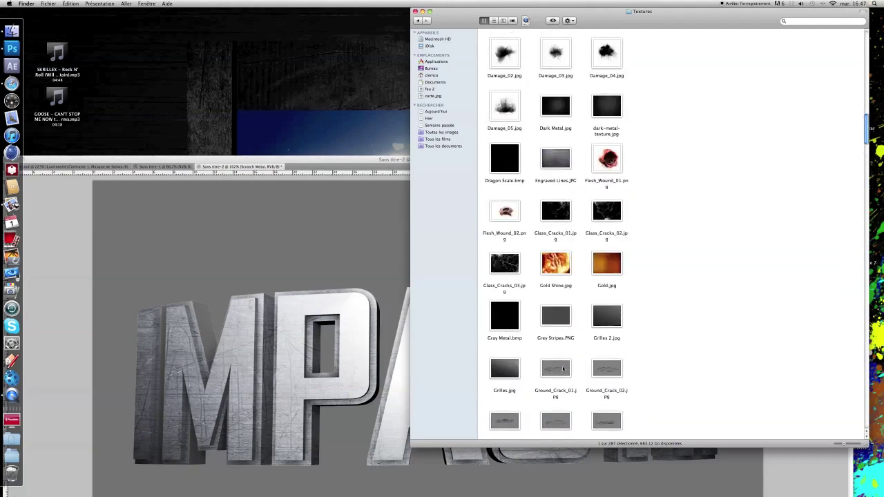
drag(868, 146, 876, 63)
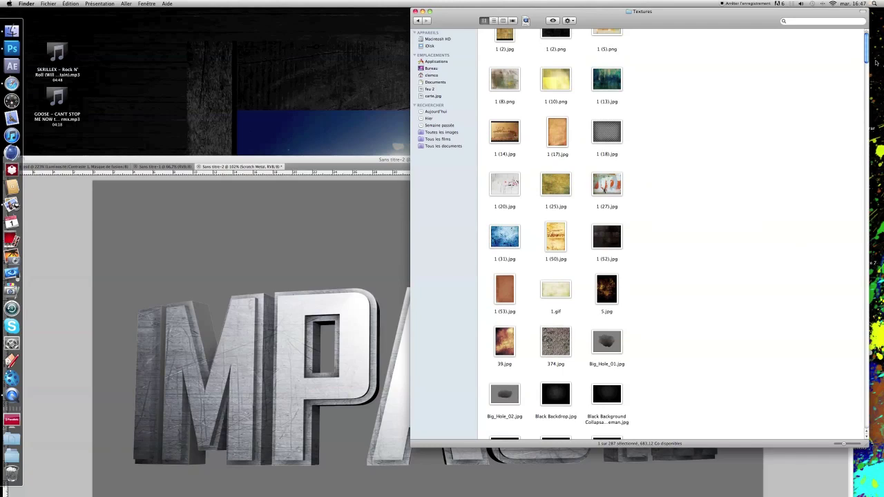
- Preview the cracked-paint texture 1 (14).jpg and place it in the Photoshop document over the lettering
click(513, 133)
key(space)
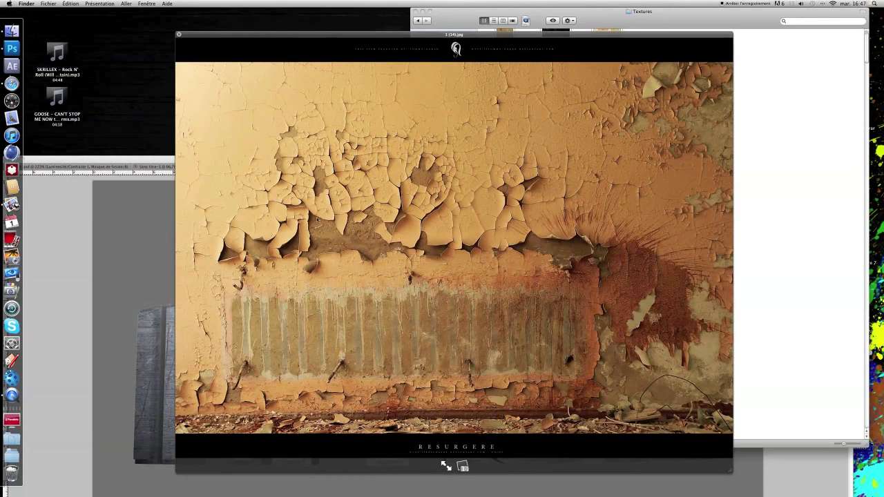
key(space)
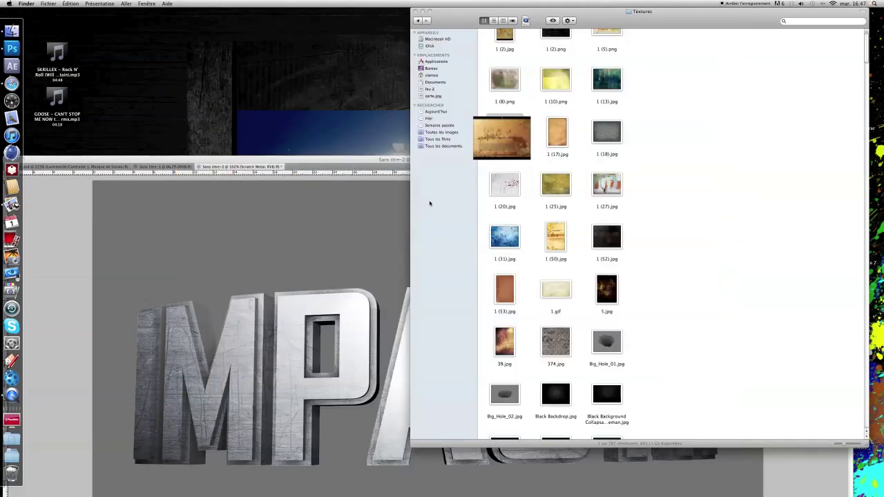
drag(504, 132, 329, 316)
drag(349, 179, 367, 163)
key(Return)
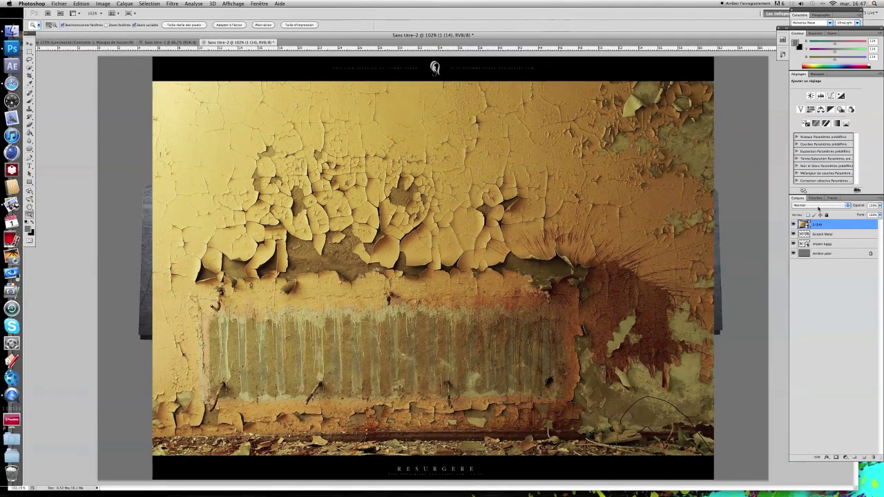
- Set the blend mode of the 1 (14) layer to Incrustation (Overlay) and rasterize the layer
click(819, 206)
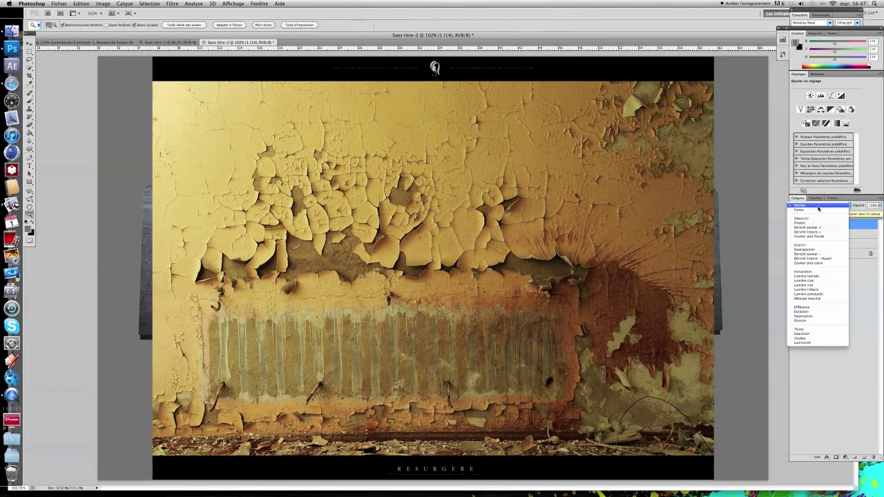
click(829, 273)
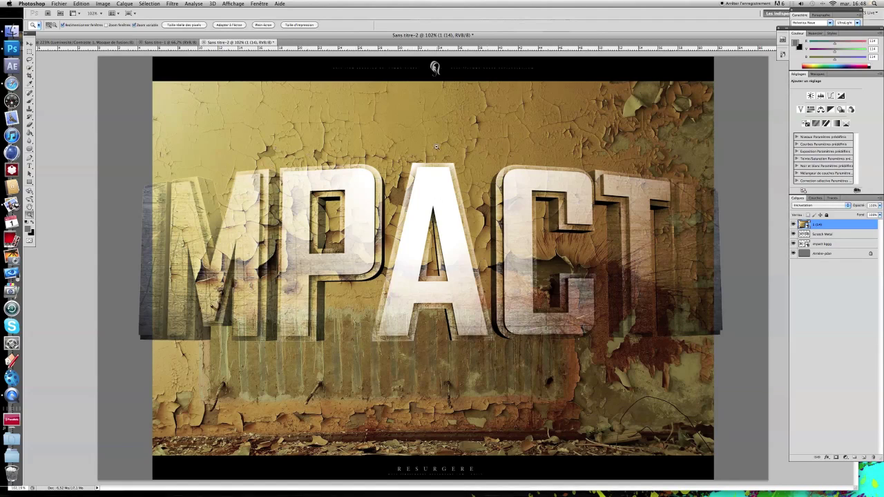
right_click(829, 232)
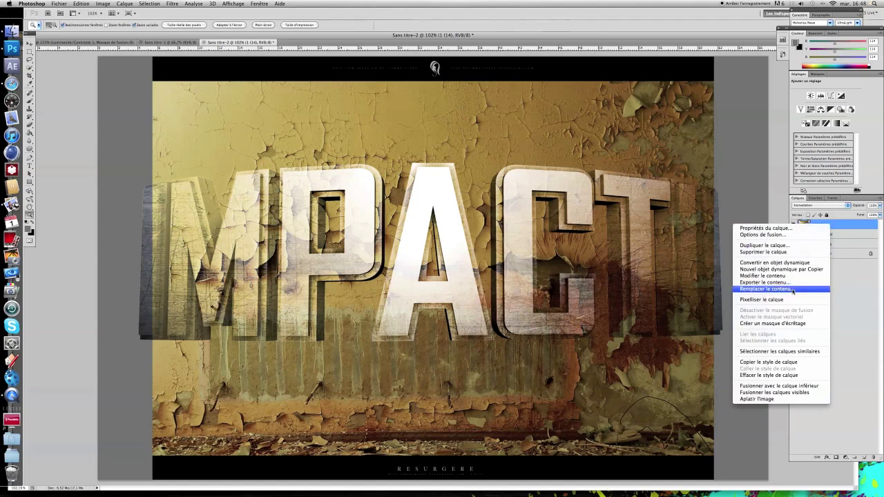
click(778, 304)
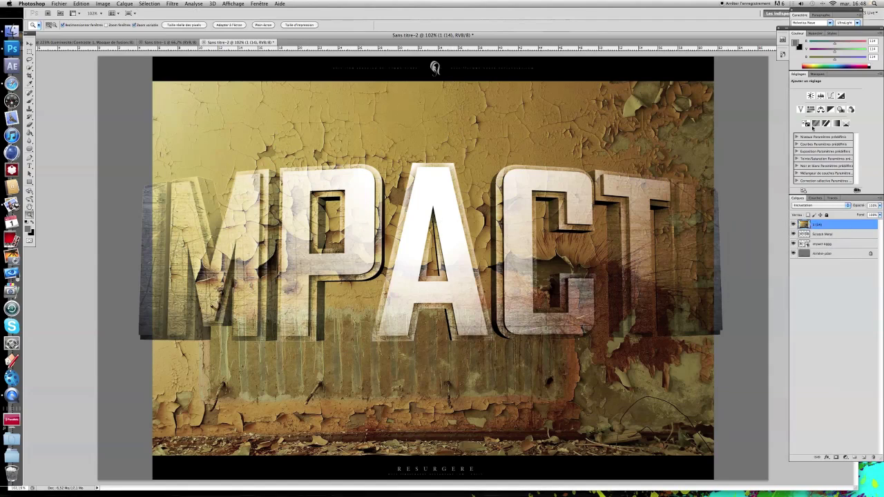
right_click(842, 224)
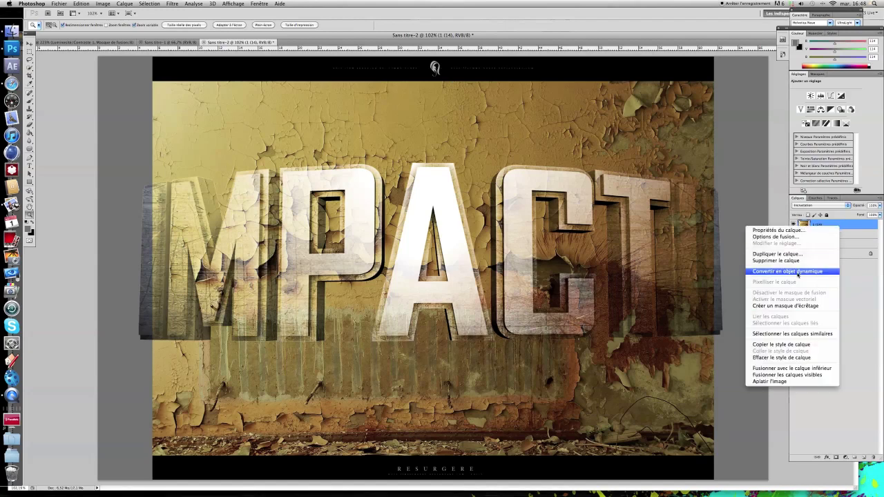
click(851, 235)
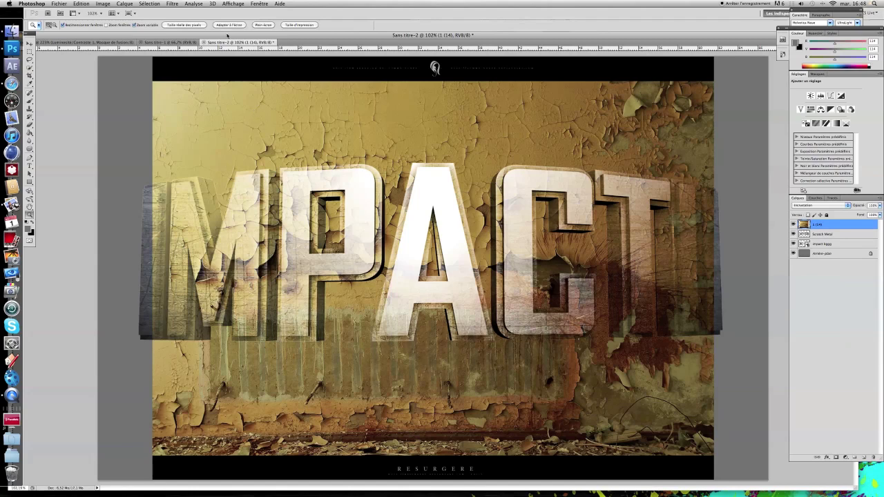
- Desaturate the 1 (14) texture with a Teinte/Saturation (Hue/Saturation) adjustment at saturation -100
click(124, 3)
mouse_move(142, 25)
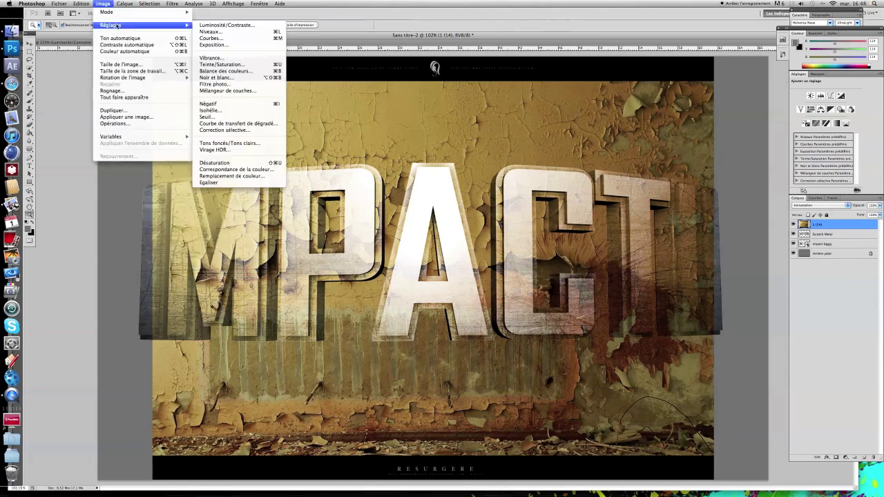
click(235, 64)
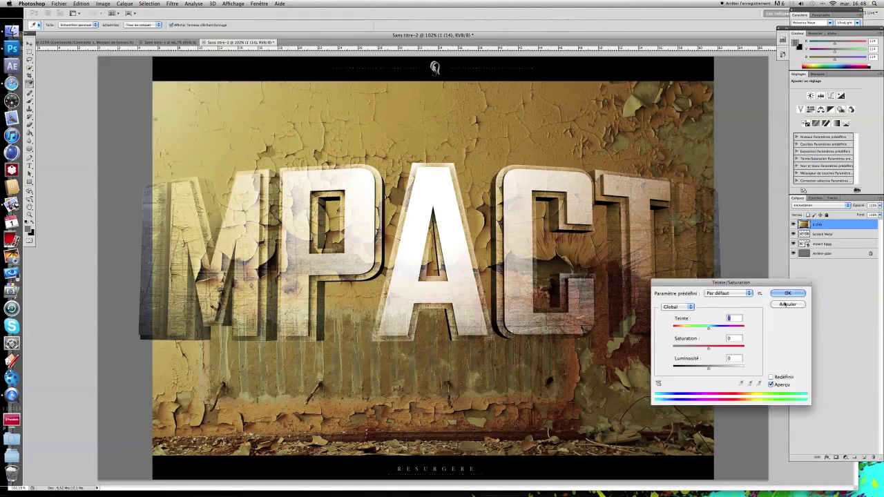
drag(761, 285, 753, 276)
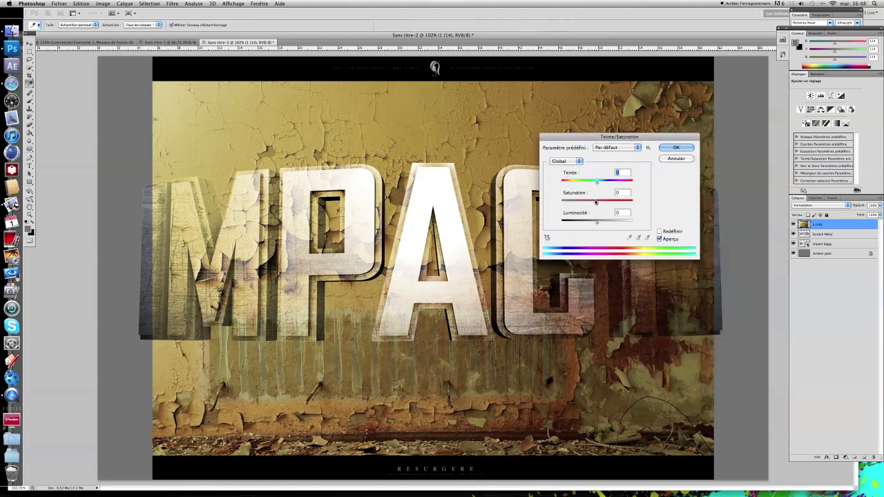
drag(597, 203, 592, 203)
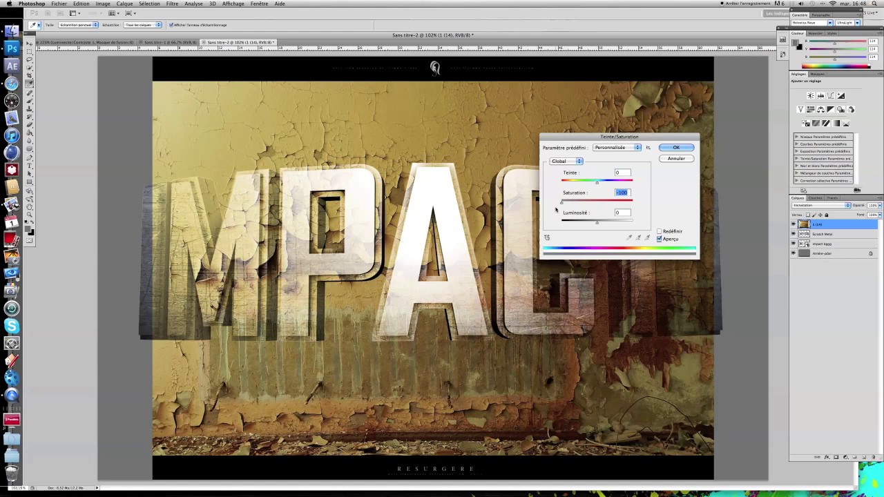
text(-100)
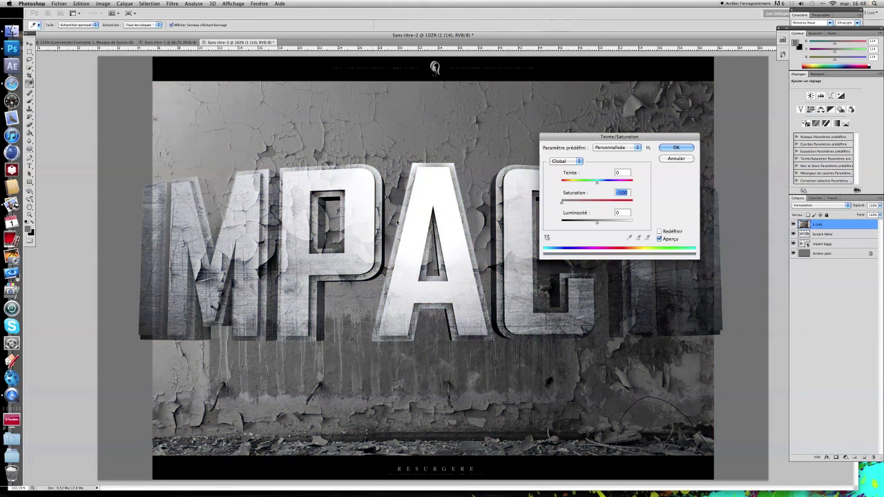
click(675, 148)
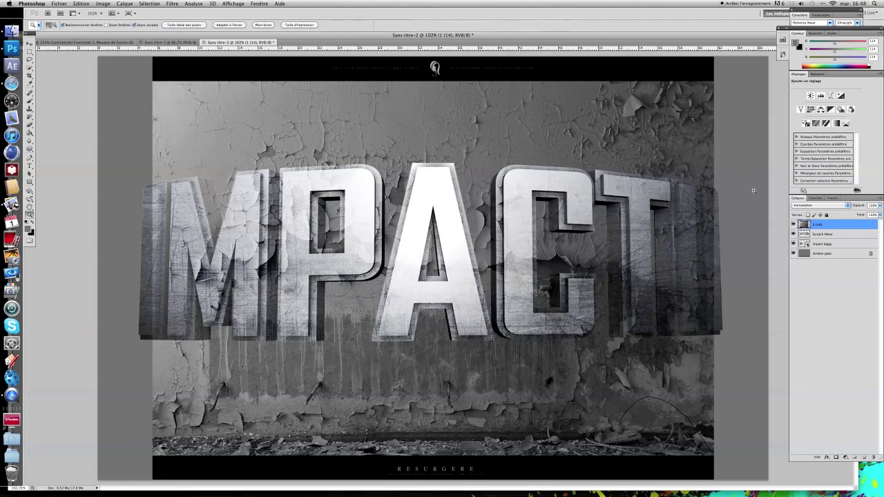
- Move the 1 (14) texture down and to the left so its cracked paint covers the I, M and P
click(28, 45)
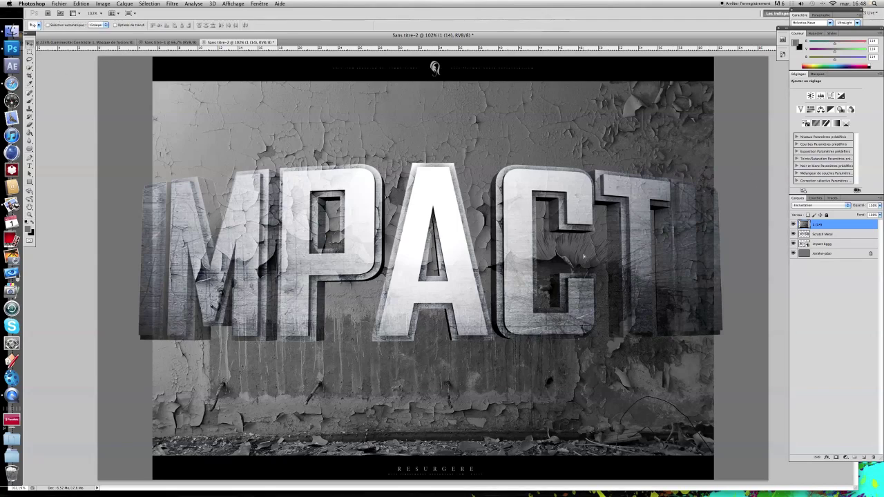
drag(558, 237, 412, 303)
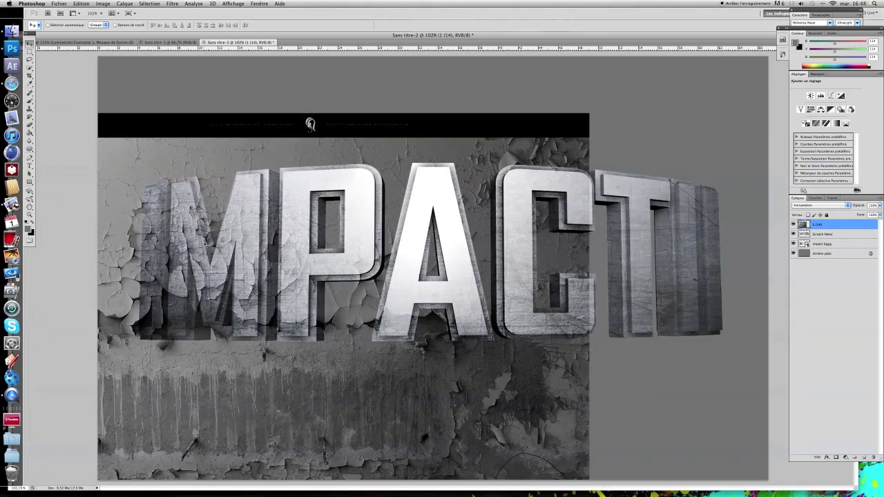
drag(251, 293, 245, 299)
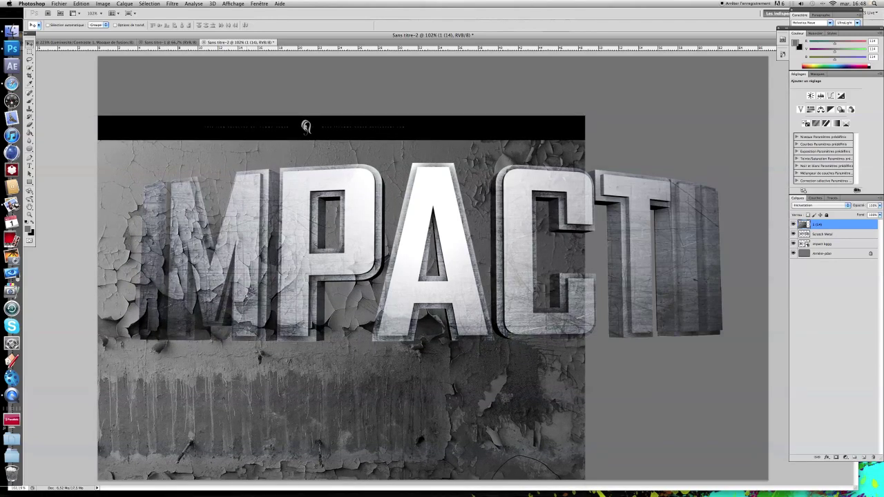
- Load the impact bggg layer's transparency as a selection, invert it to cover everything outside the letters, and make the 1 (14) layer active
click(840, 243)
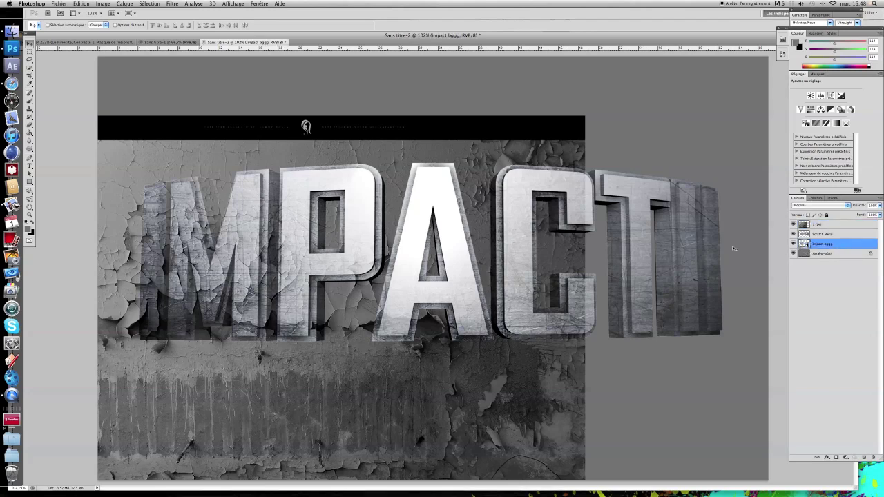
click(29, 61)
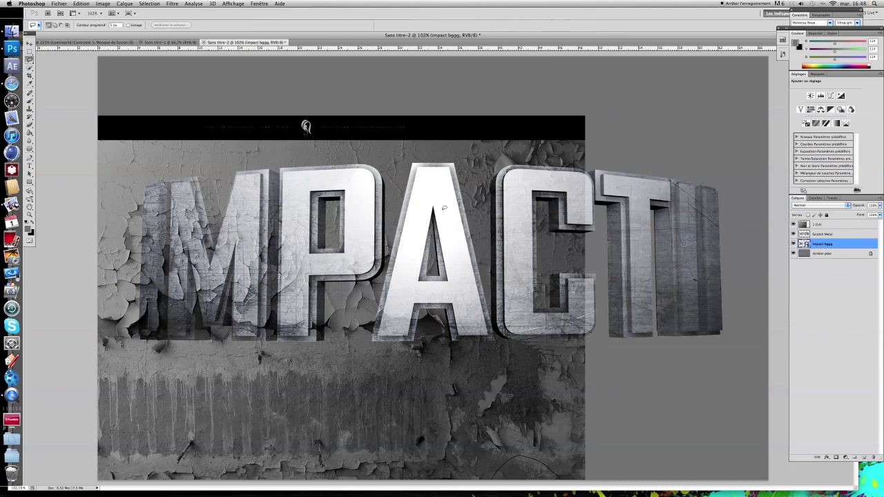
click(149, 4)
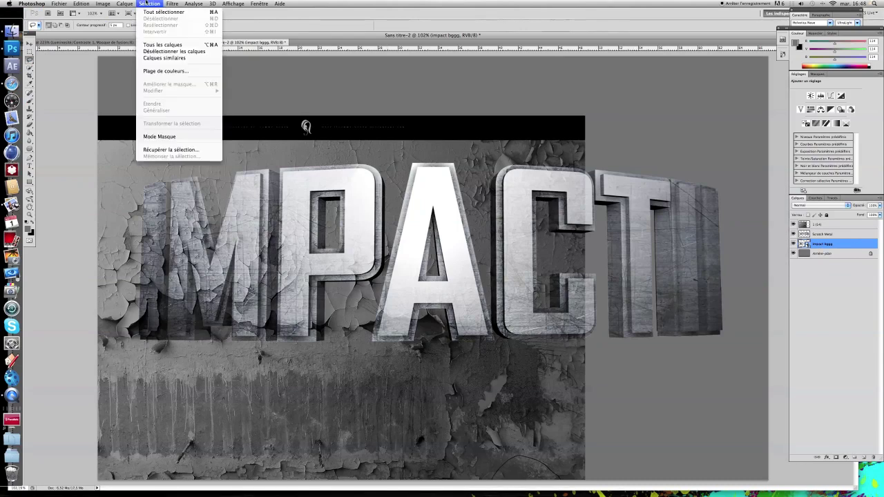
click(168, 149)
click(506, 194)
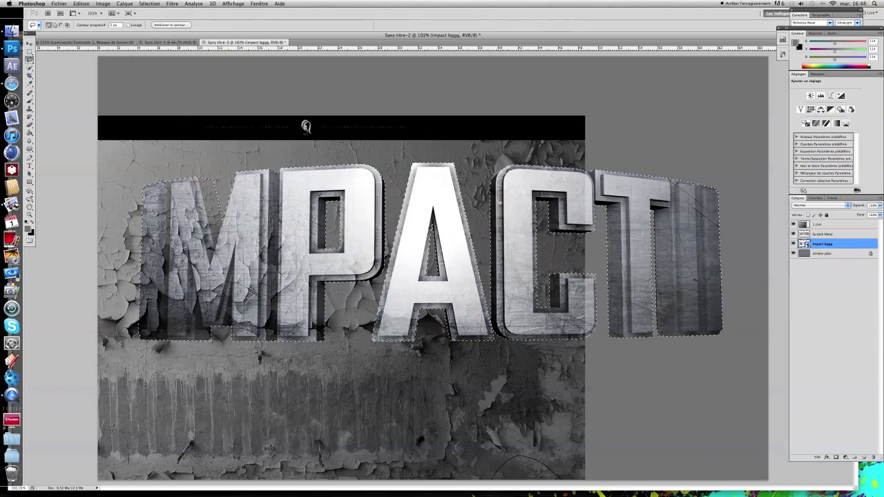
right_click(434, 147)
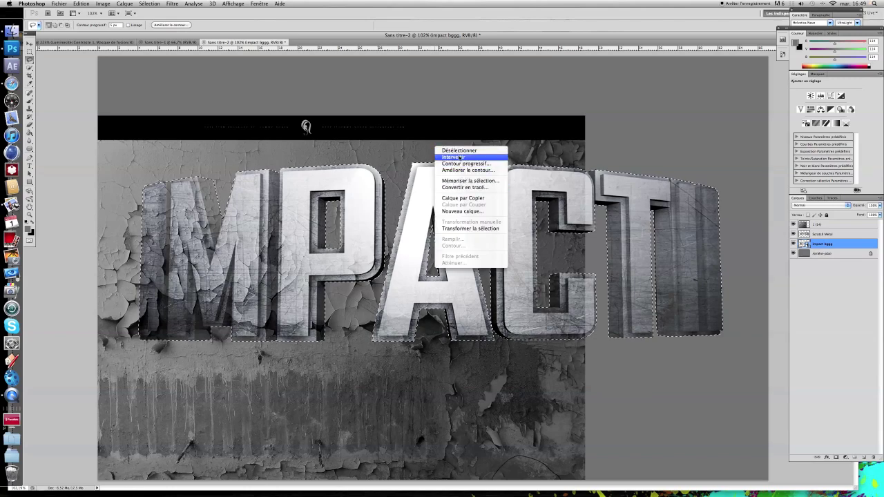
click(460, 158)
click(829, 224)
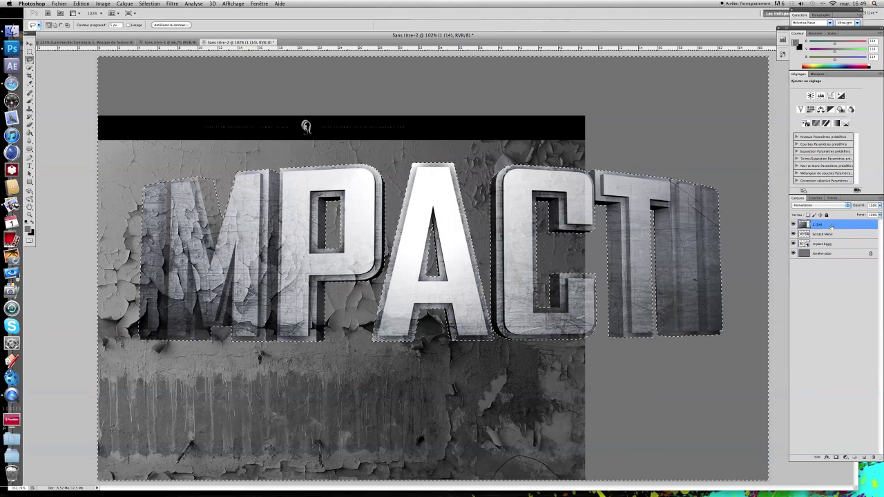
- Delete the 1 (14) texture outside the letters and remove the selection
key(Delete)
key(super+d)
click(12, 189)
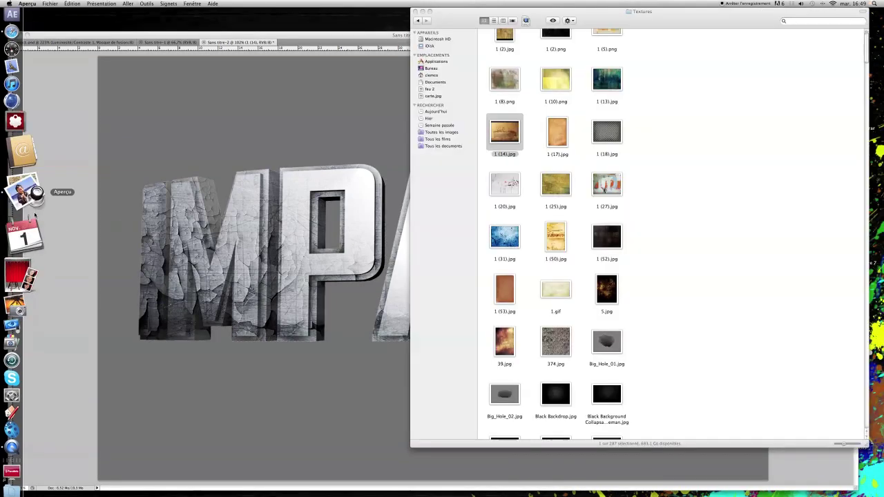
click(38, 228)
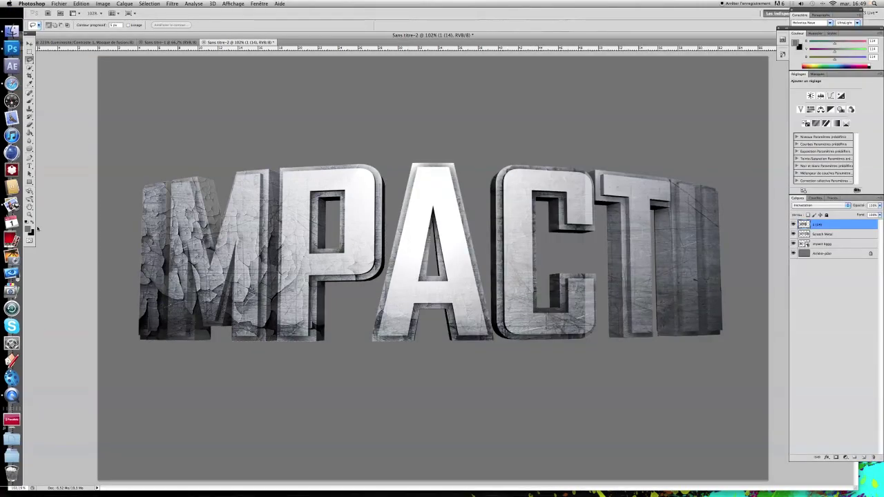
- Erase the 1 (14) cracked-paint texture along the shaded side faces and lower edges of the I, M and P with the Eraser
click(28, 126)
click(30, 215)
drag(166, 232, 175, 223)
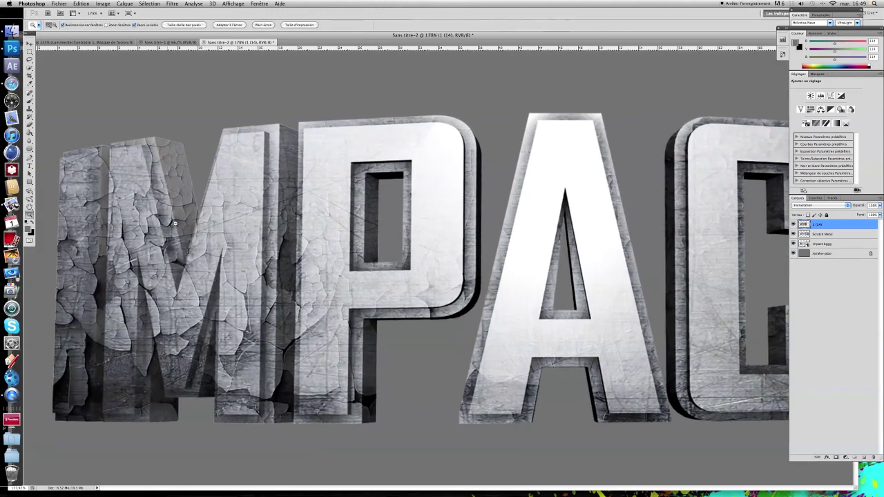
click(30, 125)
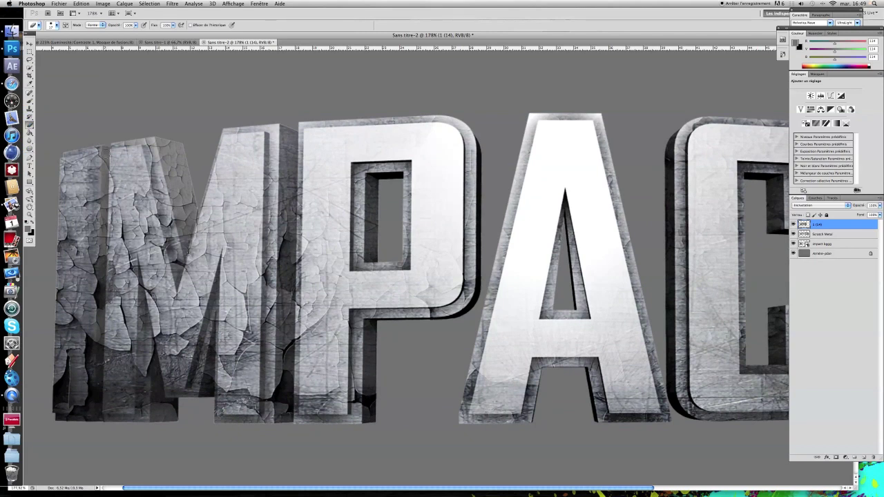
drag(104, 174, 105, 186)
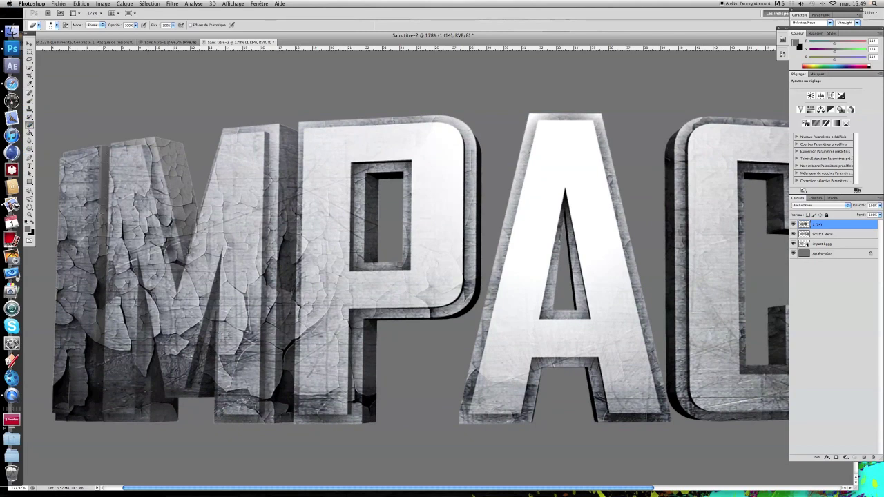
drag(103, 231, 99, 422)
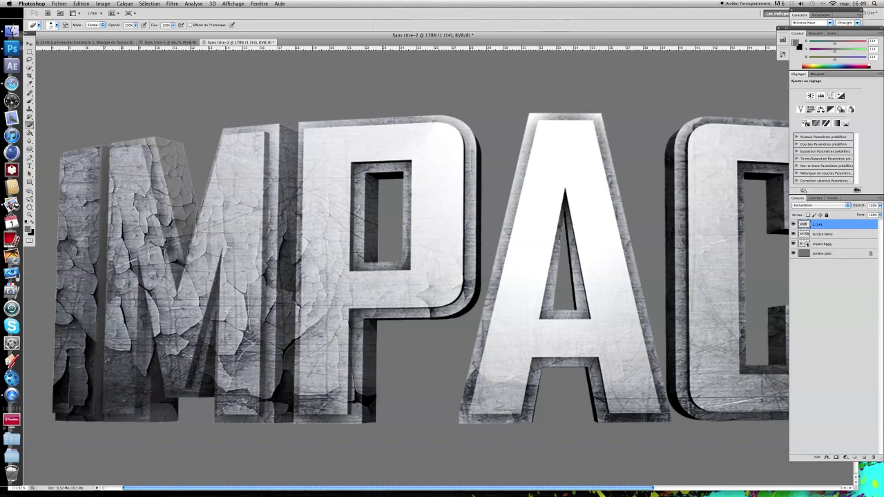
mouse_move(153, 395)
mouse_down()
mouse_move(155, 369)
mouse_move(162, 402)
mouse_move(177, 407)
mouse_up()
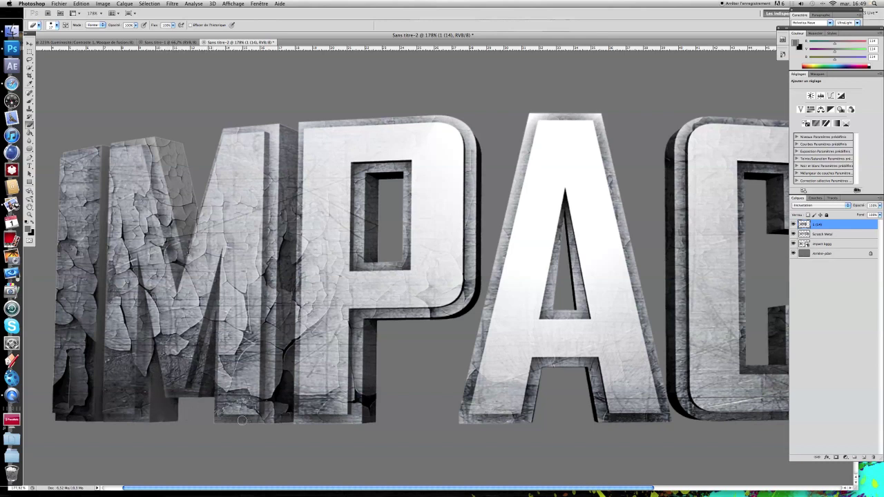
mouse_move(269, 417)
mouse_down()
mouse_move(289, 405)
mouse_move(285, 385)
mouse_up()
drag(295, 423, 295, 399)
drag(299, 306, 301, 237)
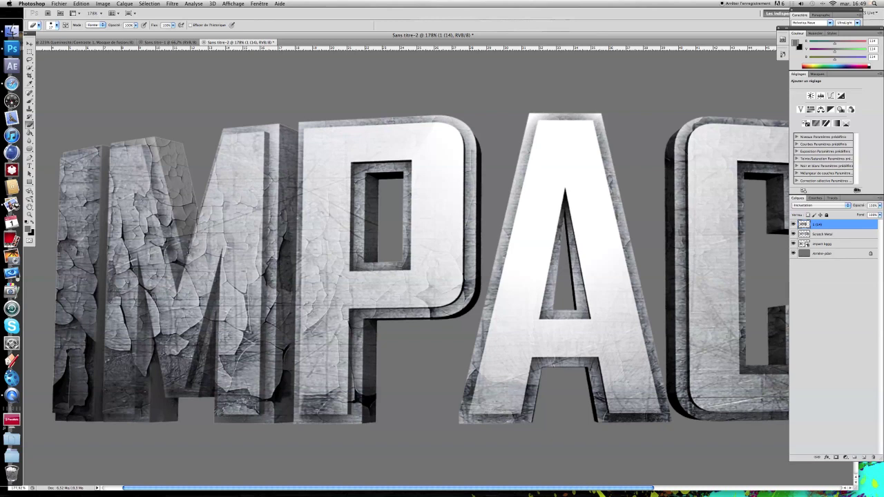
- Save a copy of the image as Sans titre-2.png in the Documents folder, in PNG format without interlacing
click(29, 215)
drag(428, 345, 381, 346)
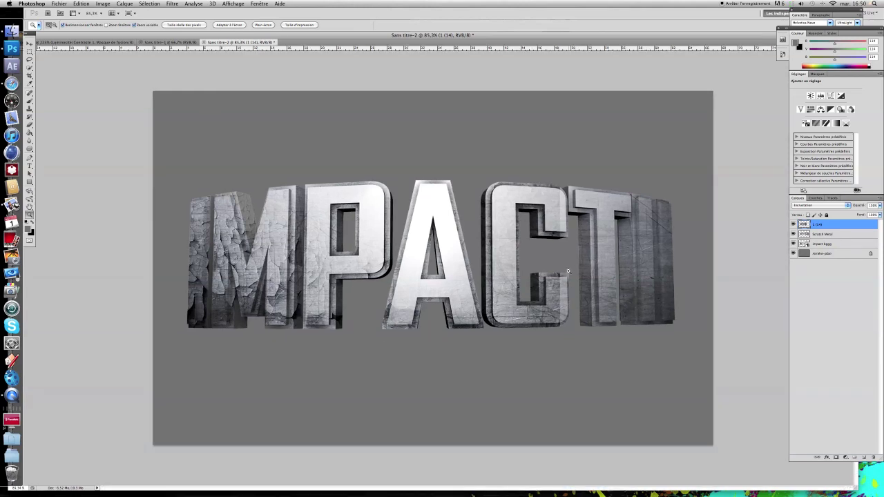
drag(433, 286, 571, 293)
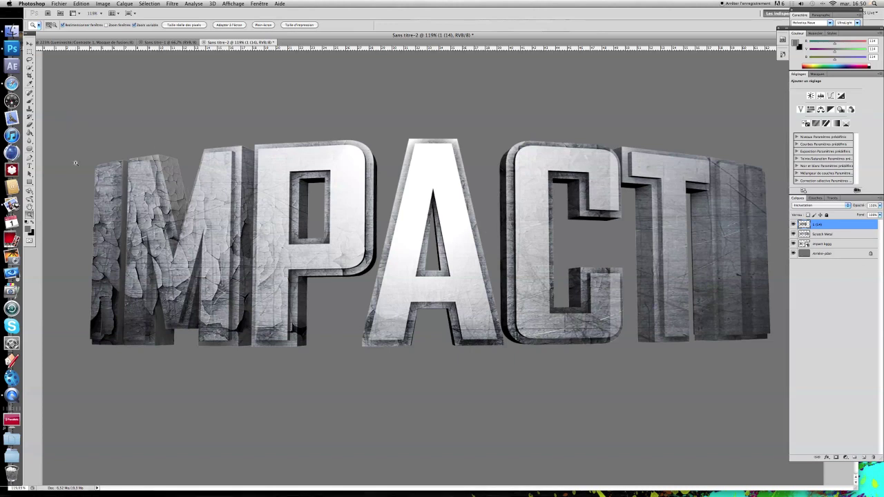
click(59, 4)
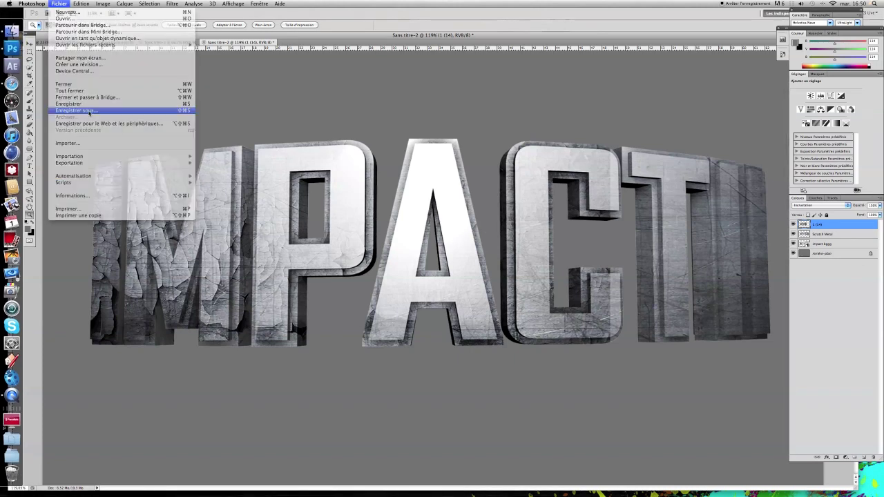
click(89, 113)
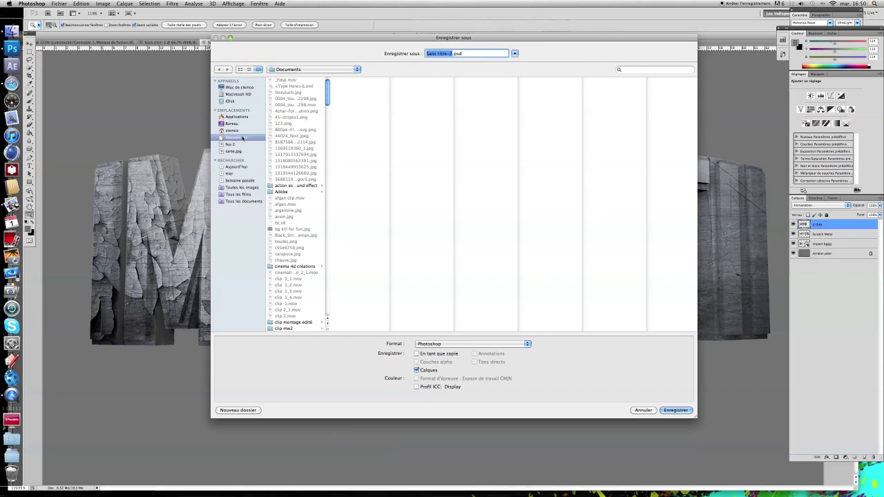
click(434, 343)
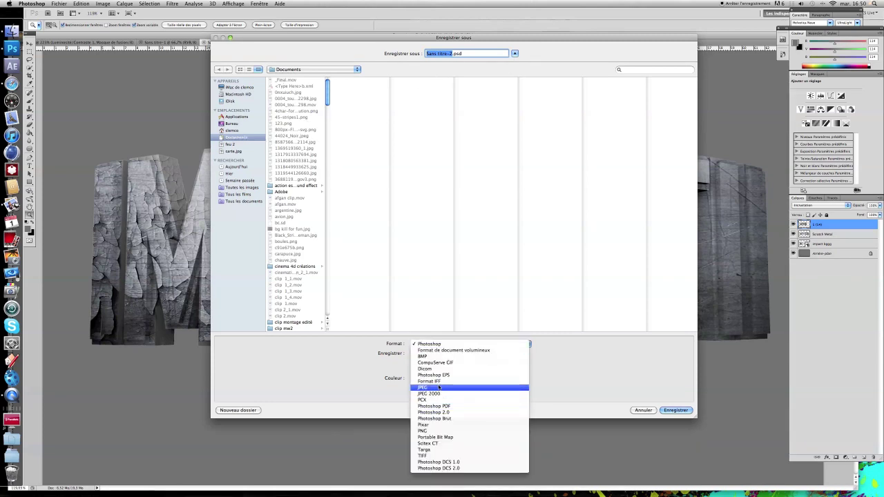
click(450, 432)
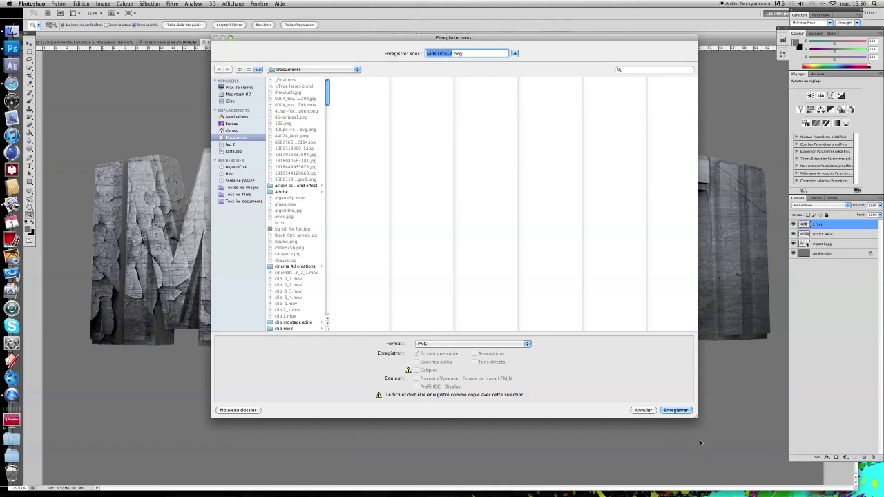
click(668, 411)
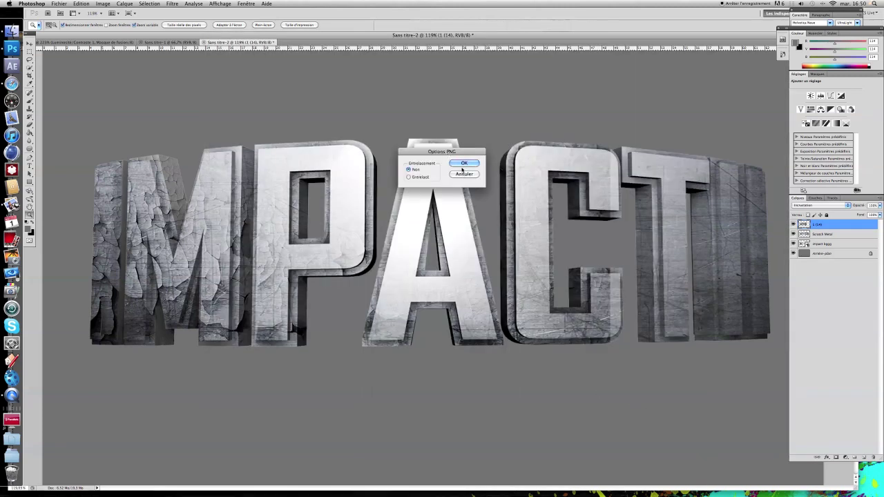
click(464, 164)
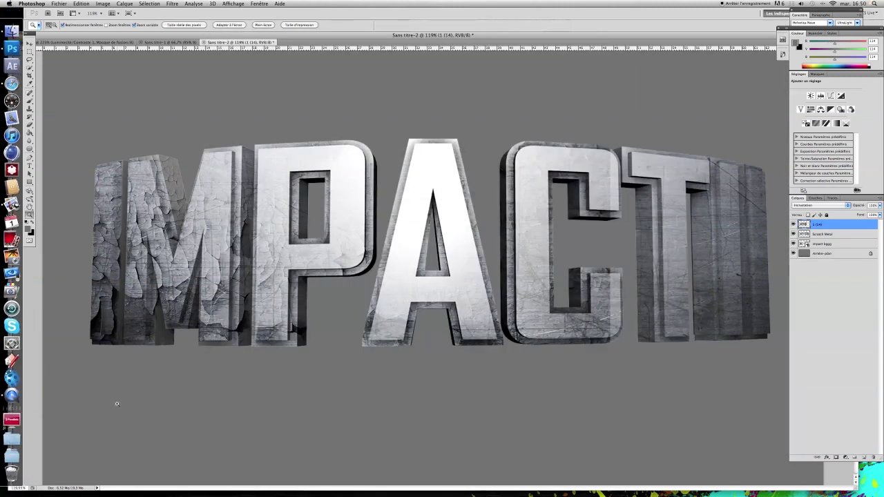
- Close the Textures folder window and return to the IMPACT II document in Photoshop
click(12, 439)
click(81, 118)
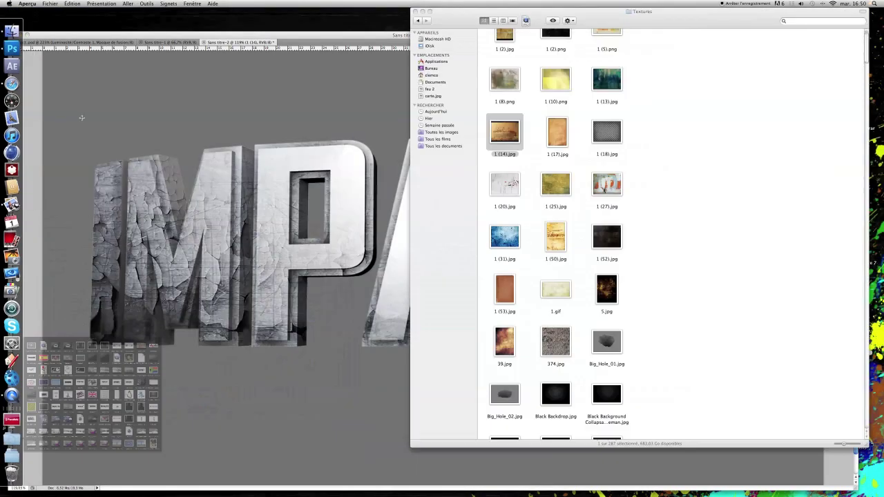
drag(255, 9, 350, 33)
click(124, 38)
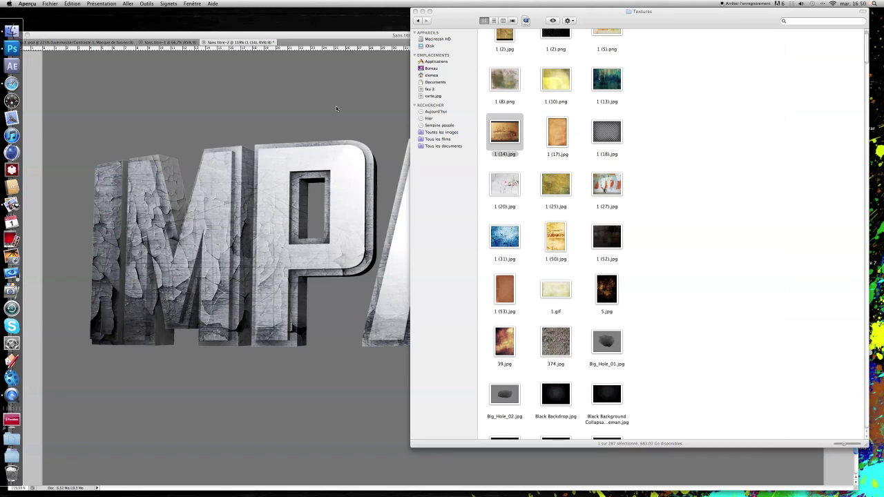
click(415, 11)
click(517, 42)
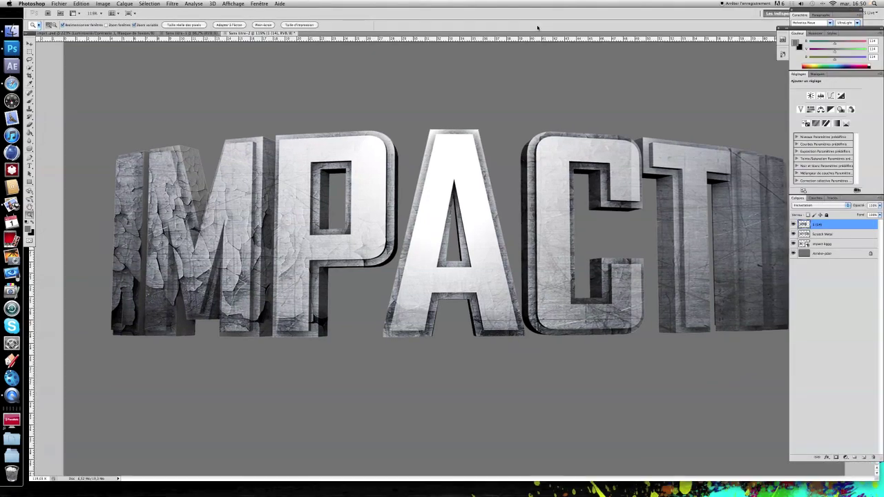